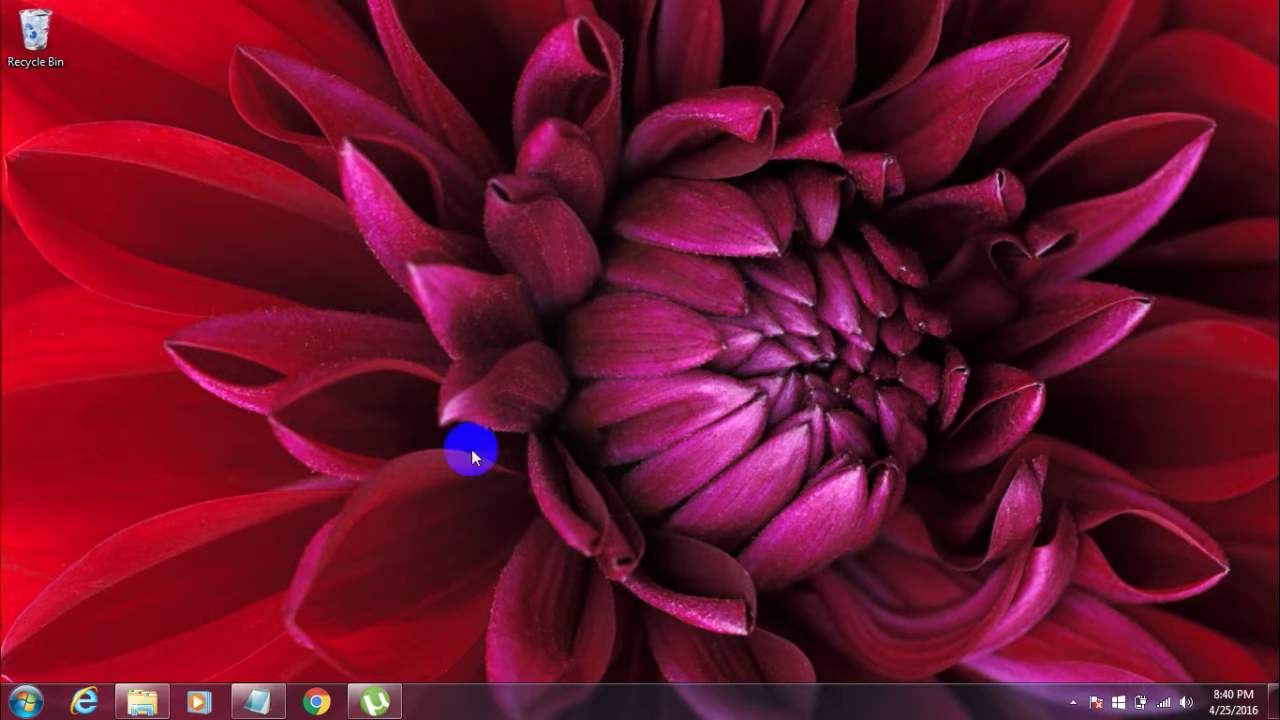
Step: Open a new blank Notepad document and paste in the folder-locker batch script
click(260, 700)
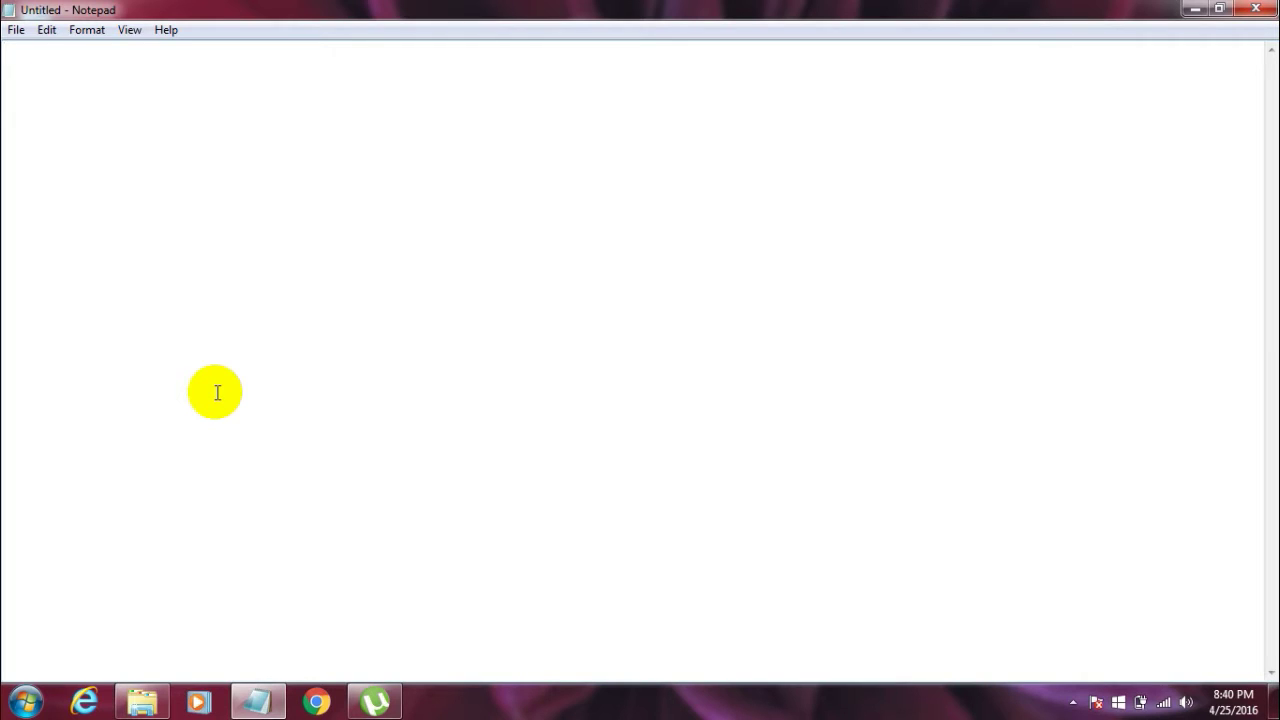
key(ctrl+v)
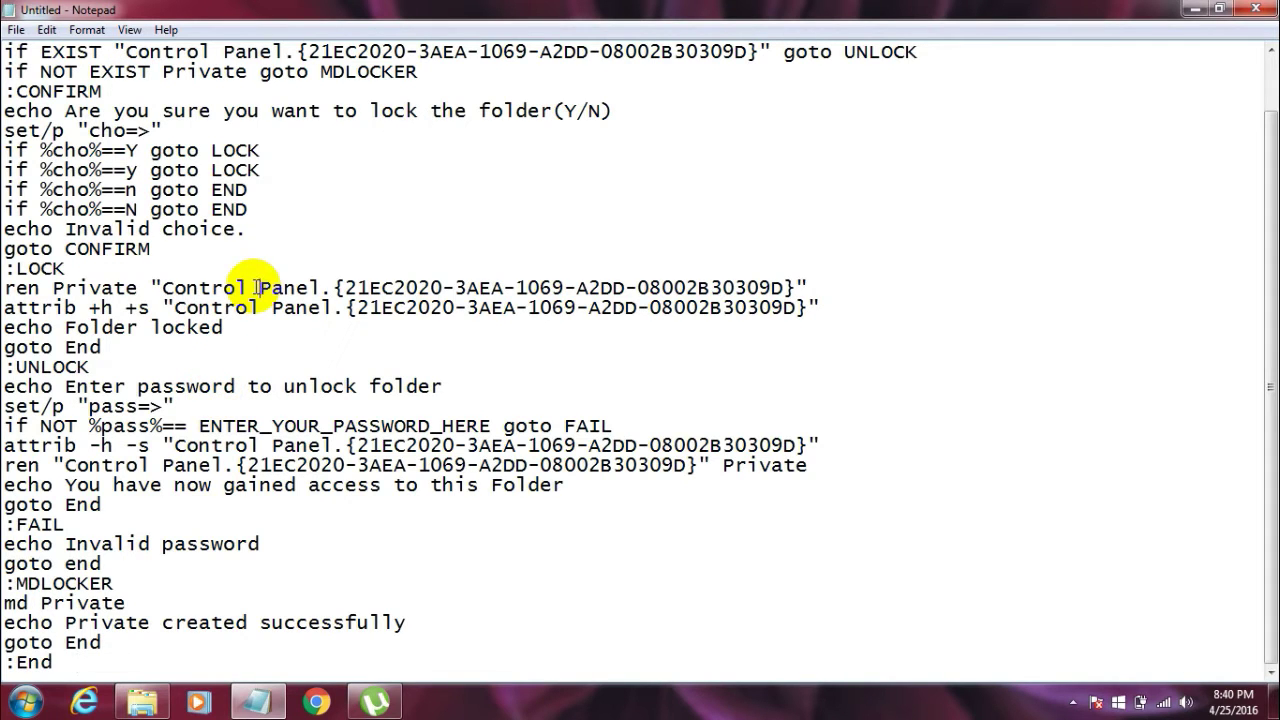
Step: Overwrite ENTER_YOUR_PASSWORD_HERE on the 'if NOT %pass%==' line with the chosen password
drag(1268, 342, 1251, 206)
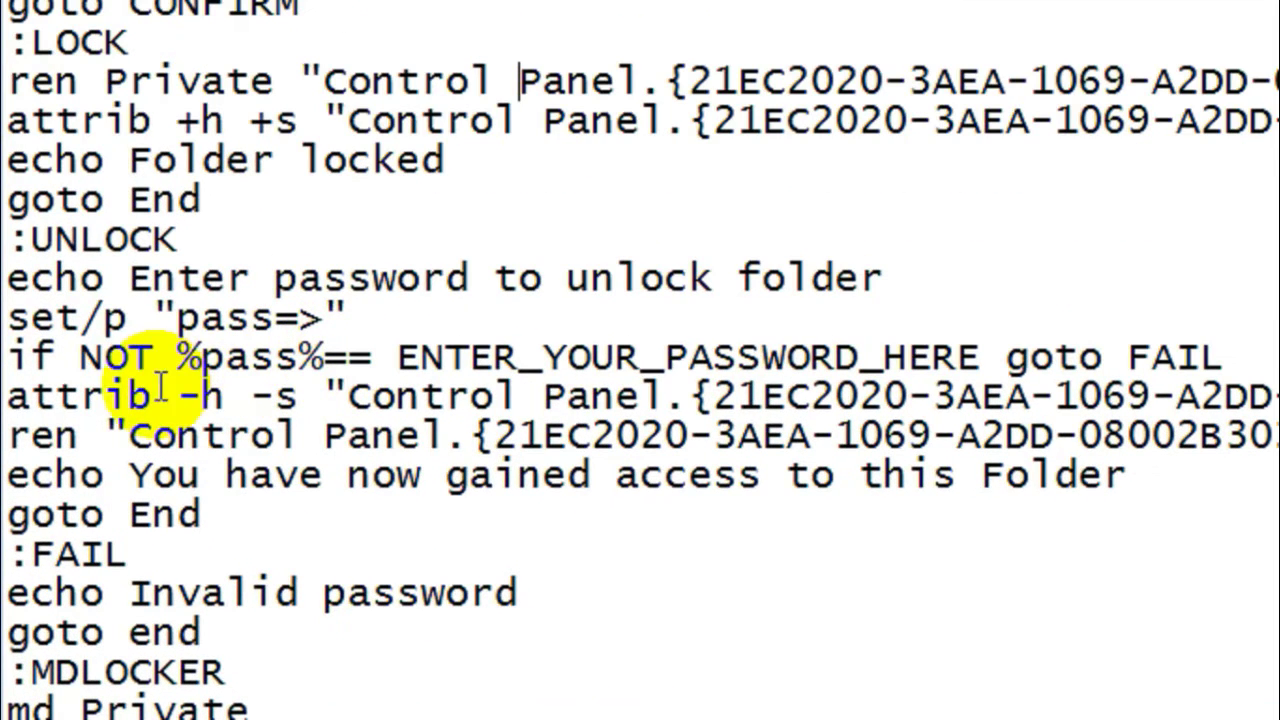
drag(400, 340, 742, 341)
key(shift+Up)
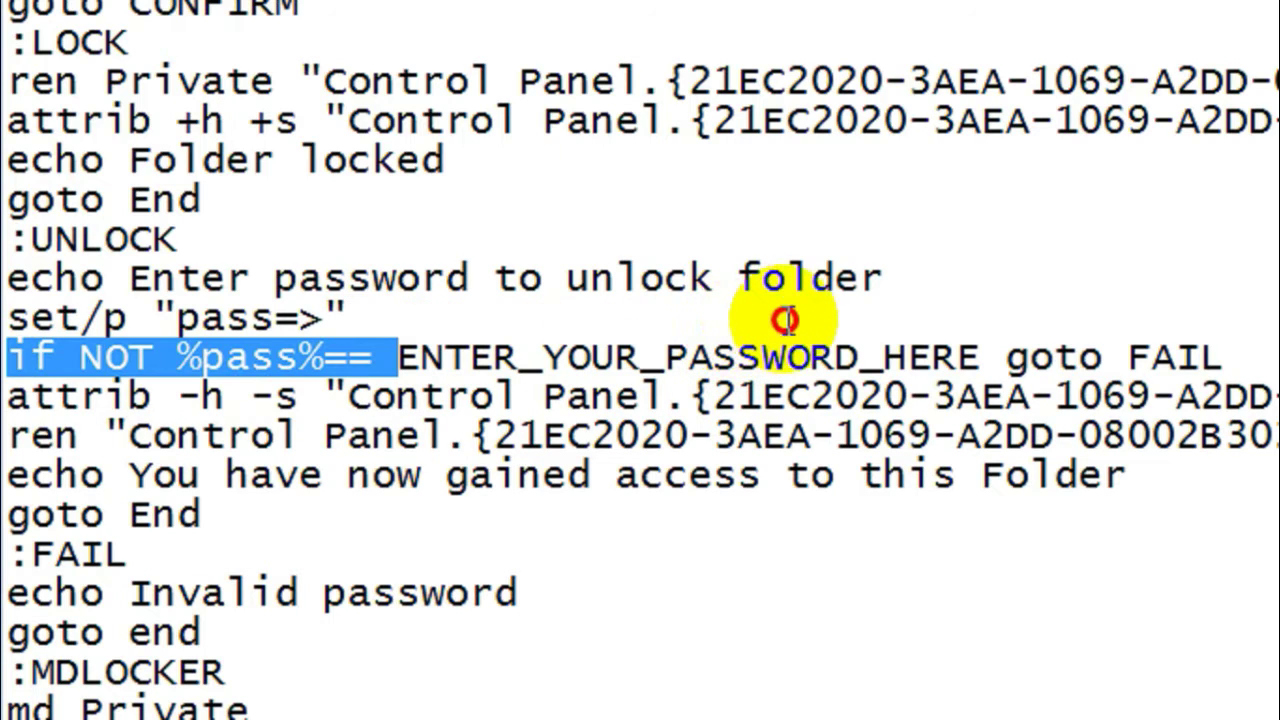
double_click(398, 352)
drag(398, 352, 800, 355)
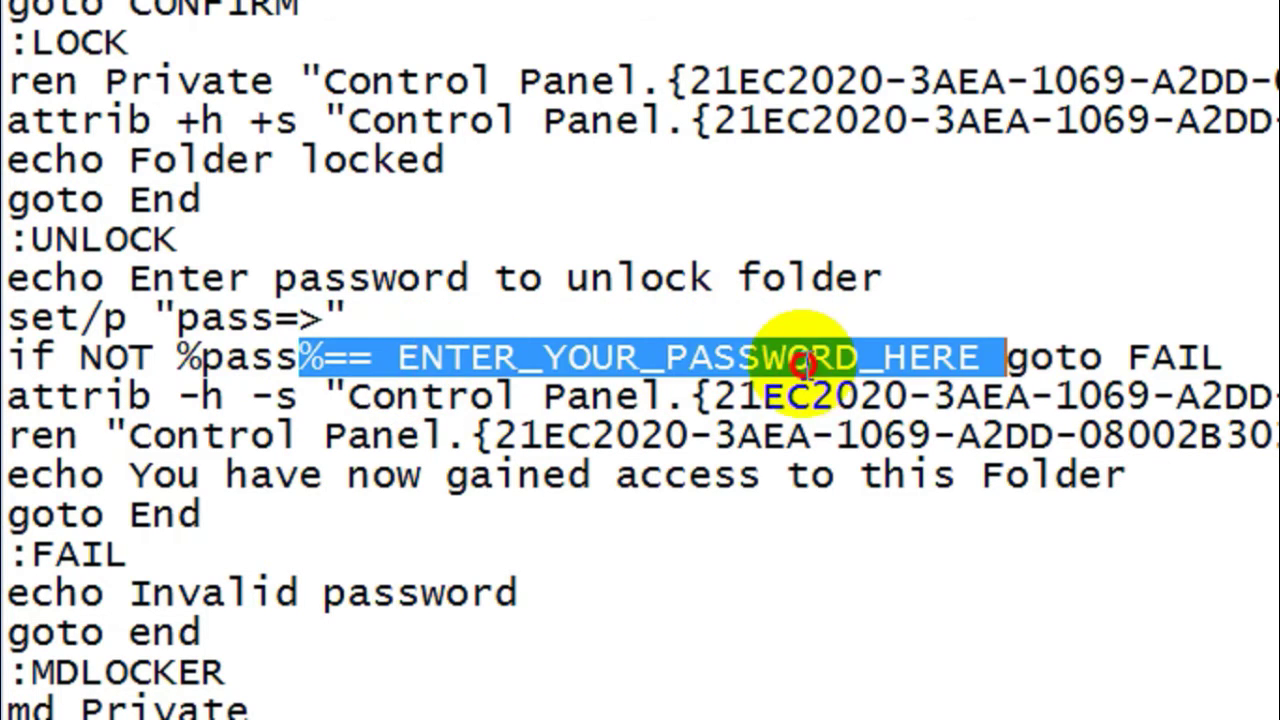
click(815, 358)
drag(975, 357, 368, 357)
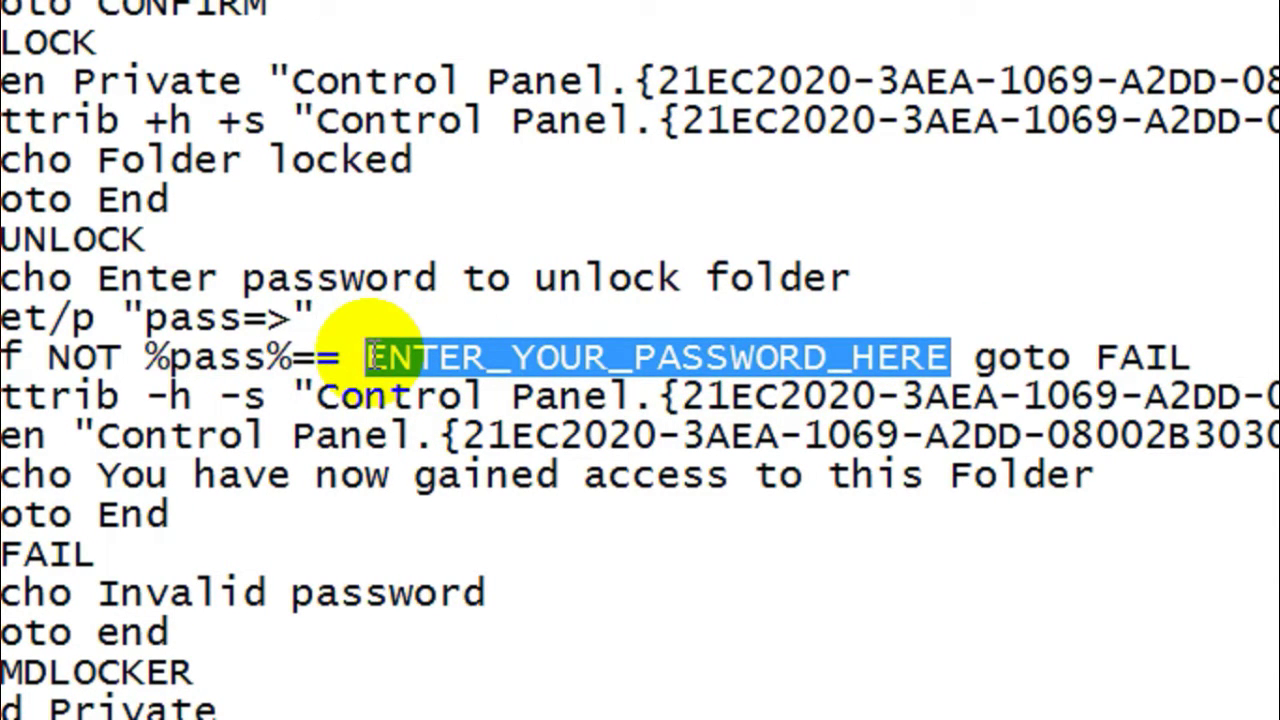
text(test)
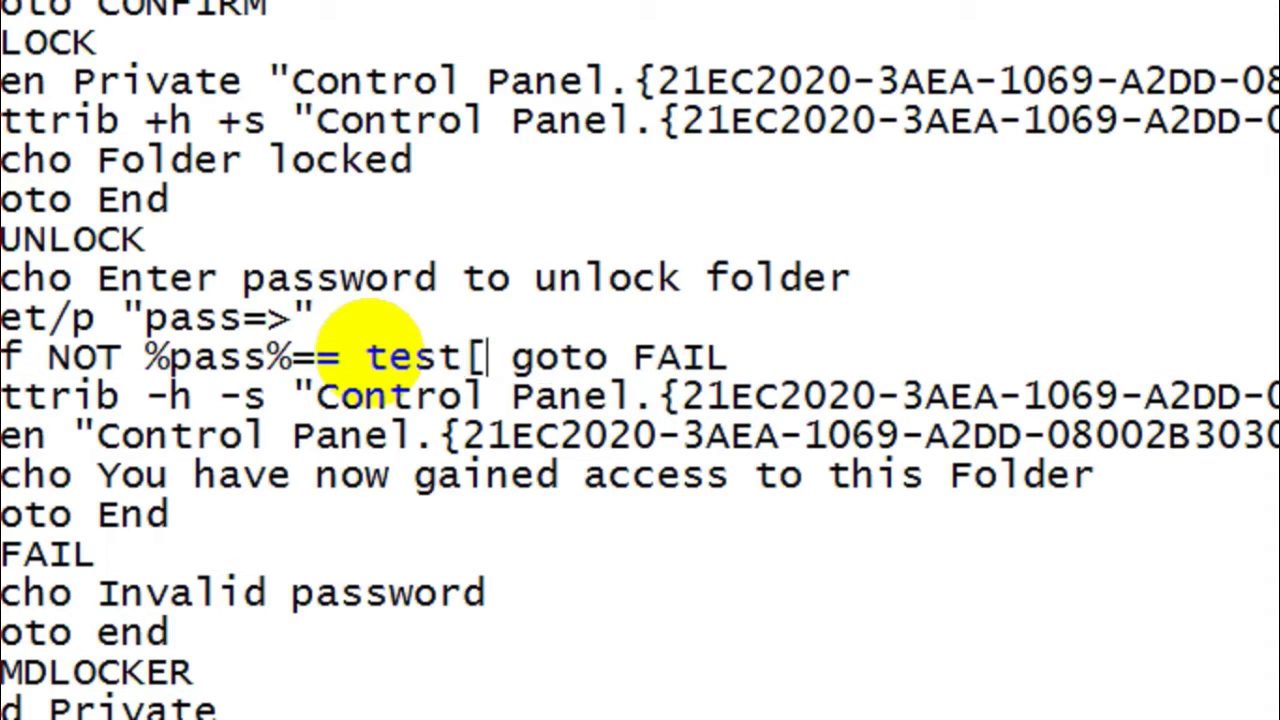
text(password)
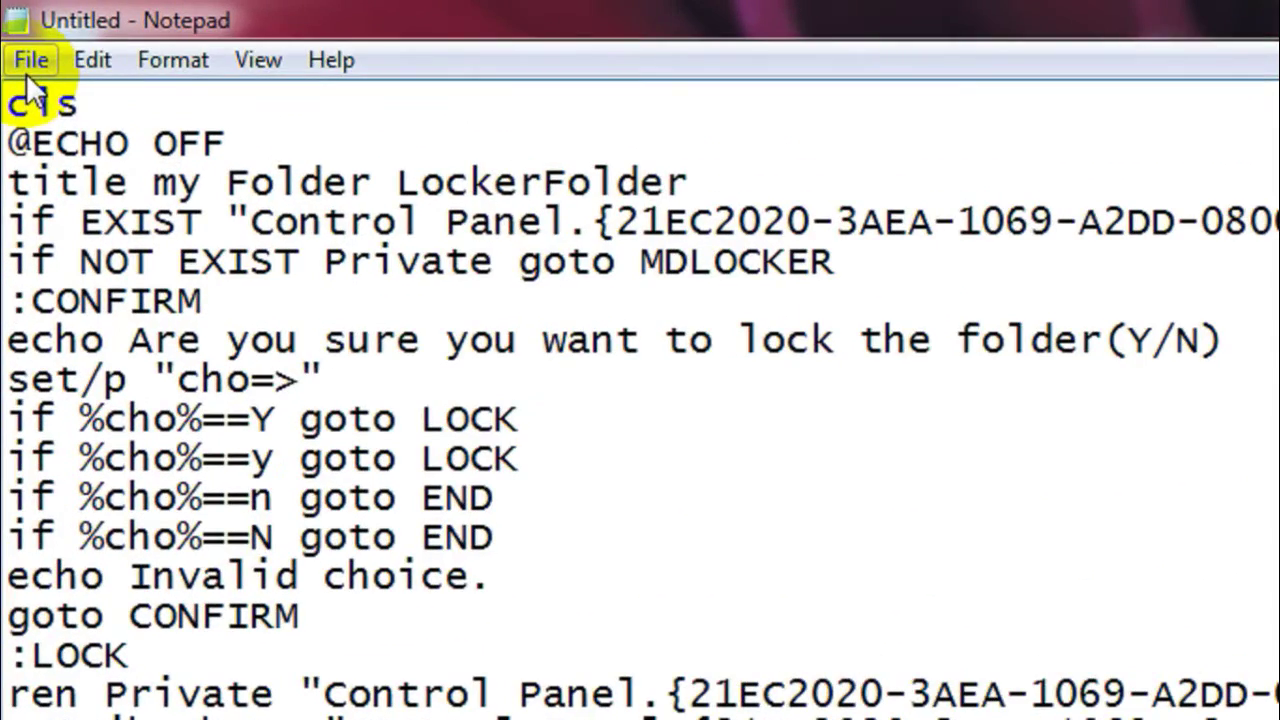
Step: Start Save As from the File menu, pick drive E:, and select the default file name
click(27, 72)
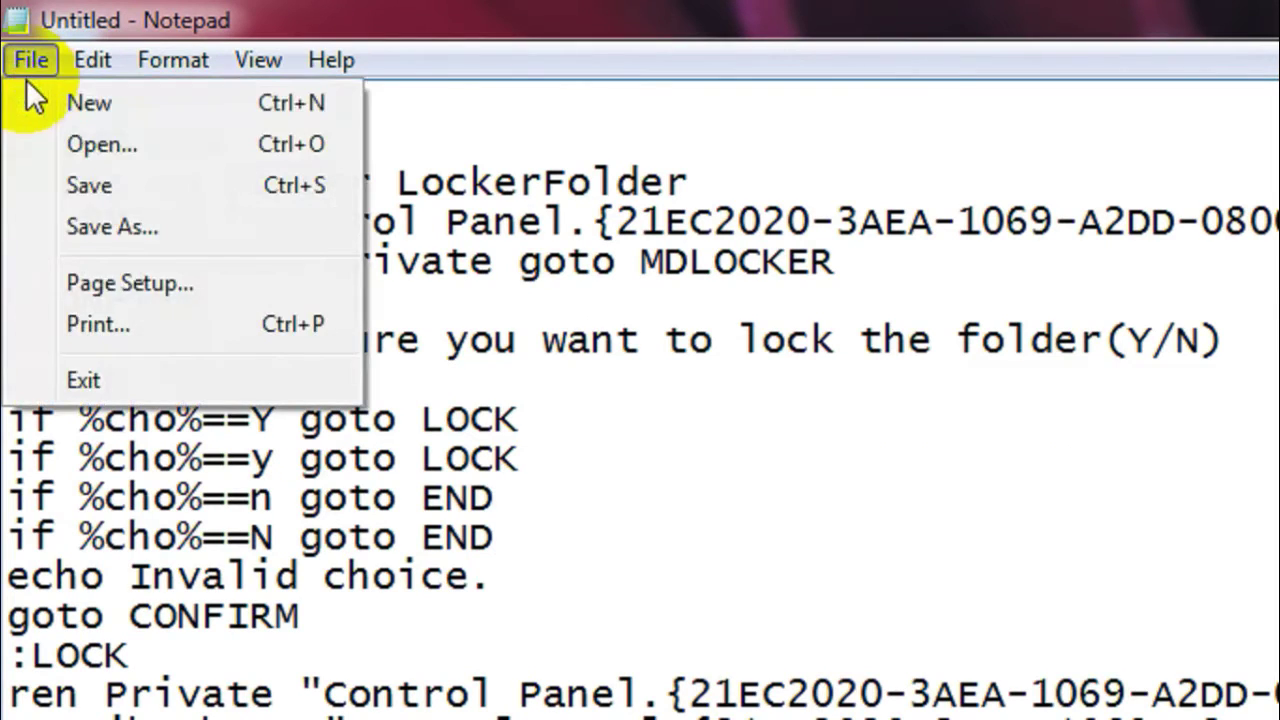
click(140, 225)
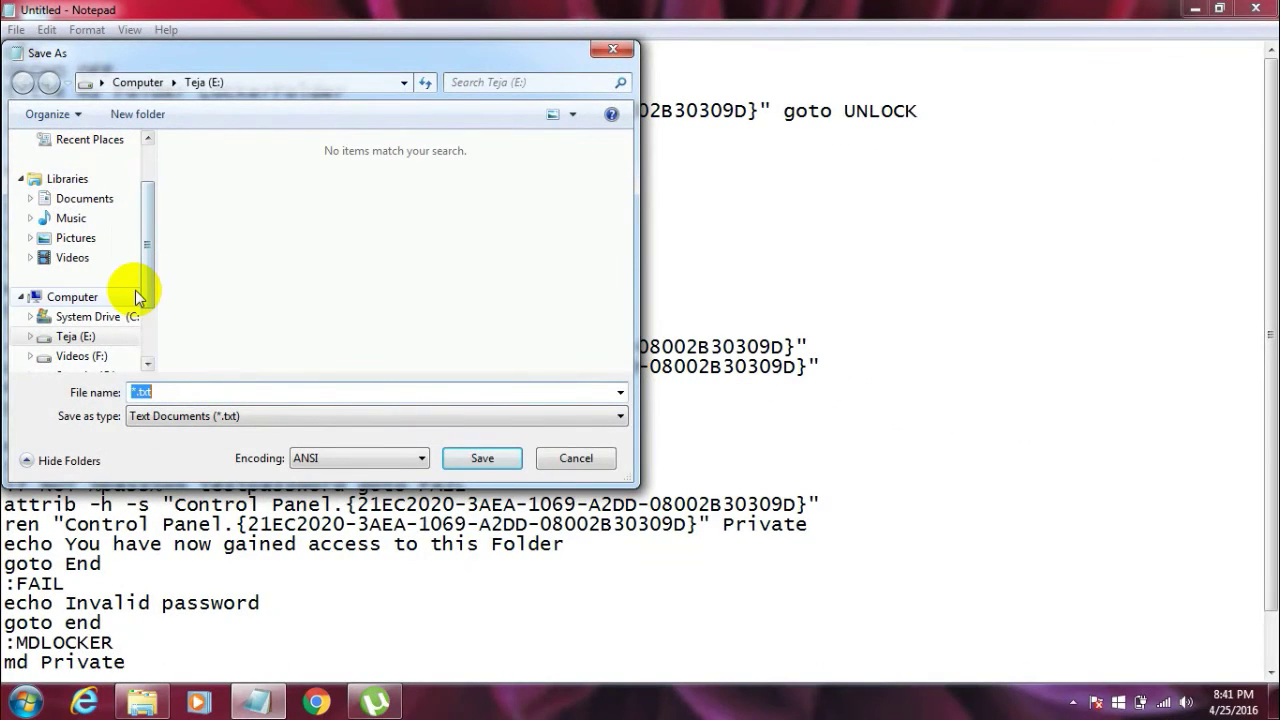
drag(143, 289, 148, 302)
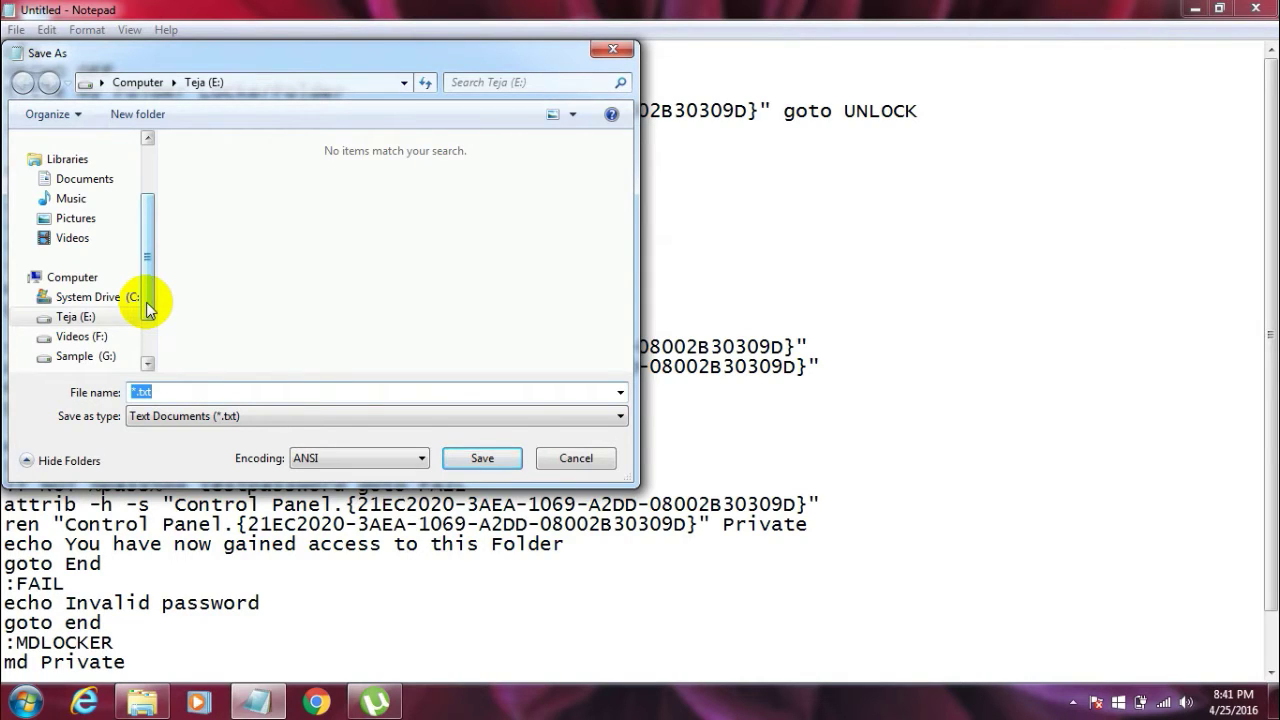
click(88, 317)
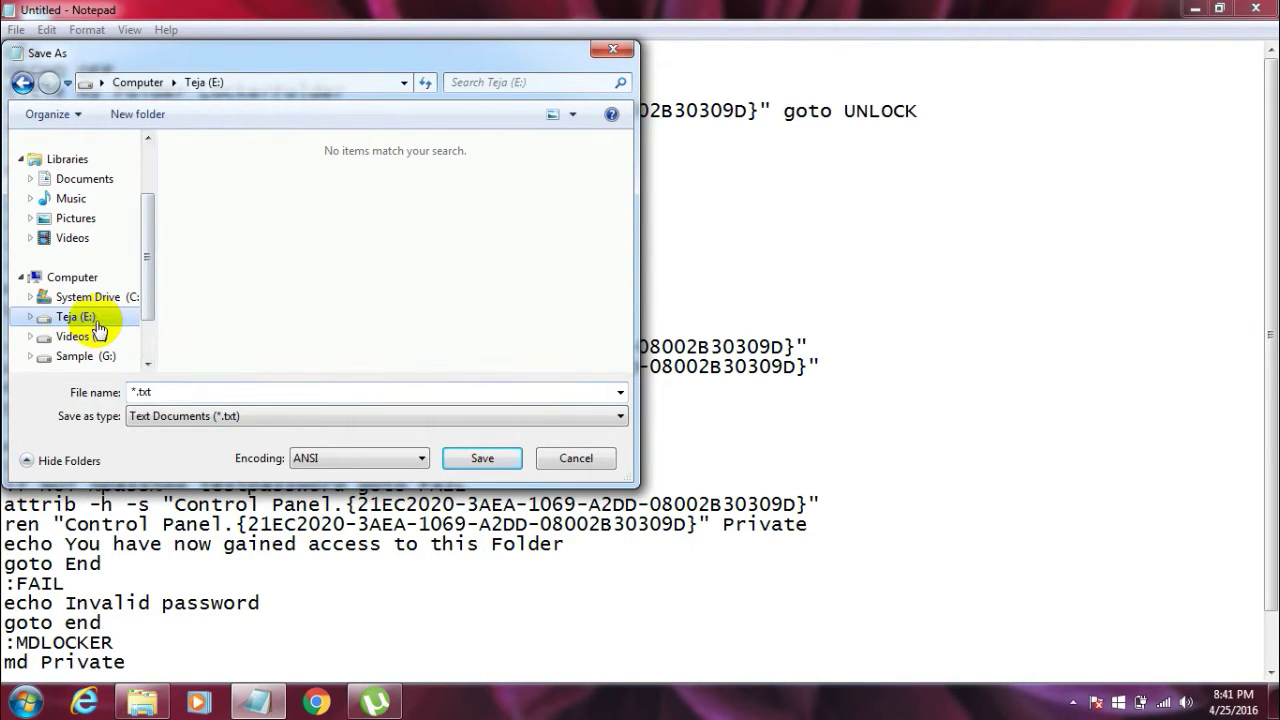
double_click(146, 391)
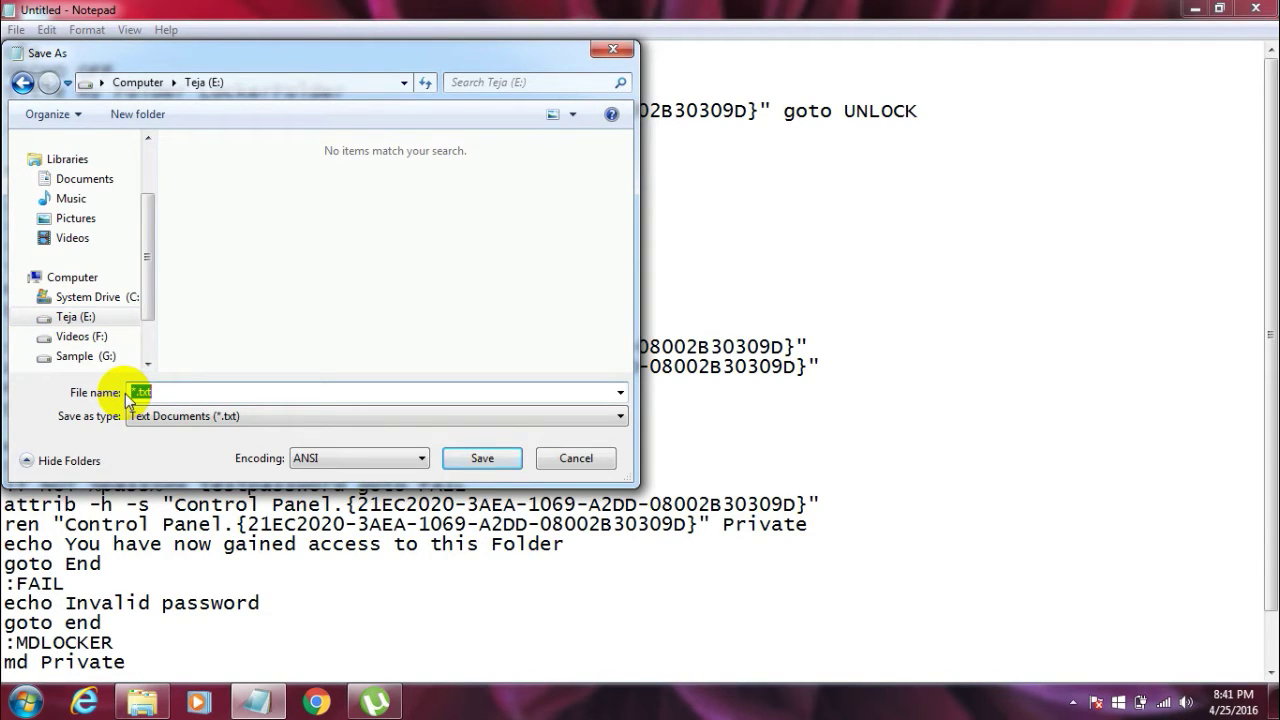
Step: Enter locker.bat as the file name and set Save as type to All Files
text(locker.bat)
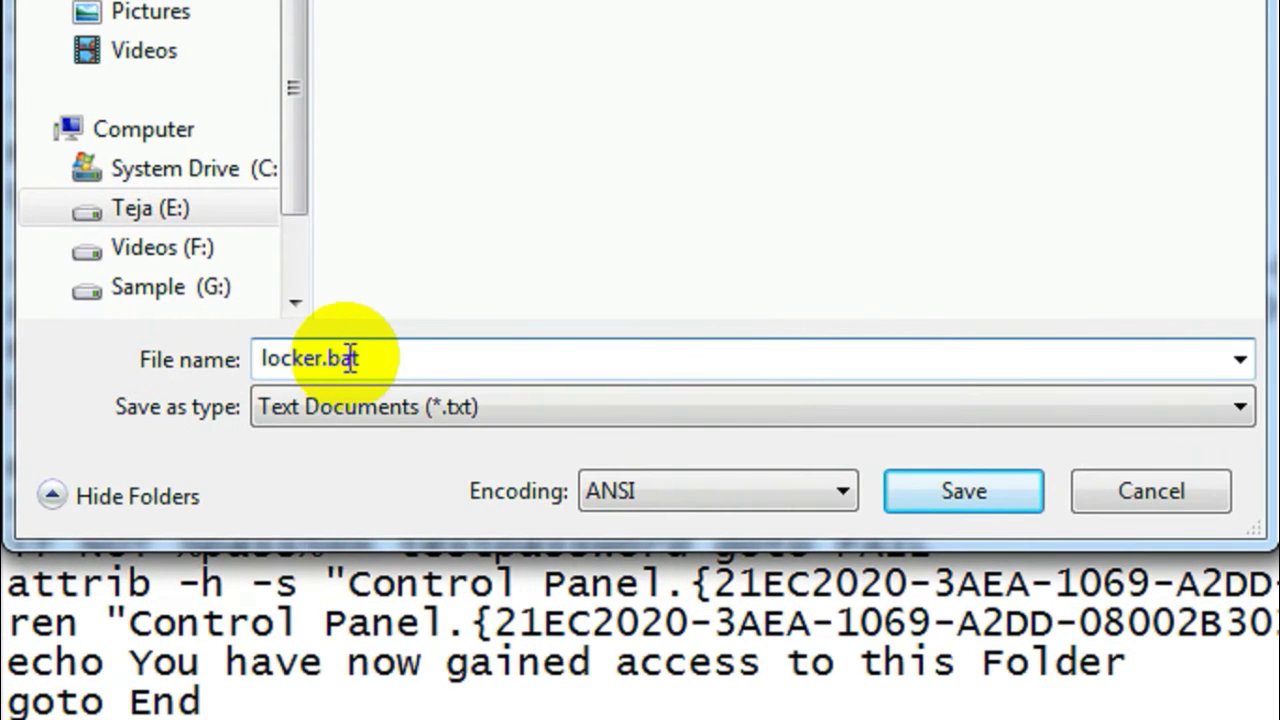
click(186, 390)
drag(373, 355, 253, 373)
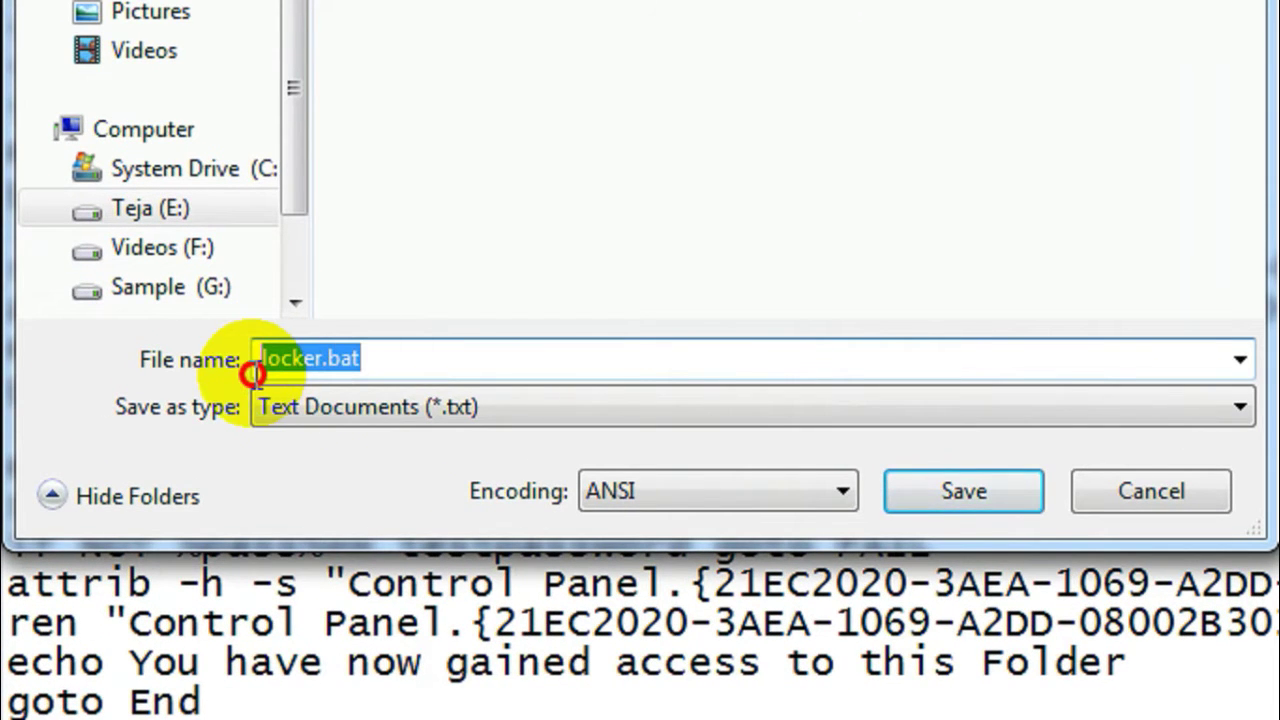
click(280, 360)
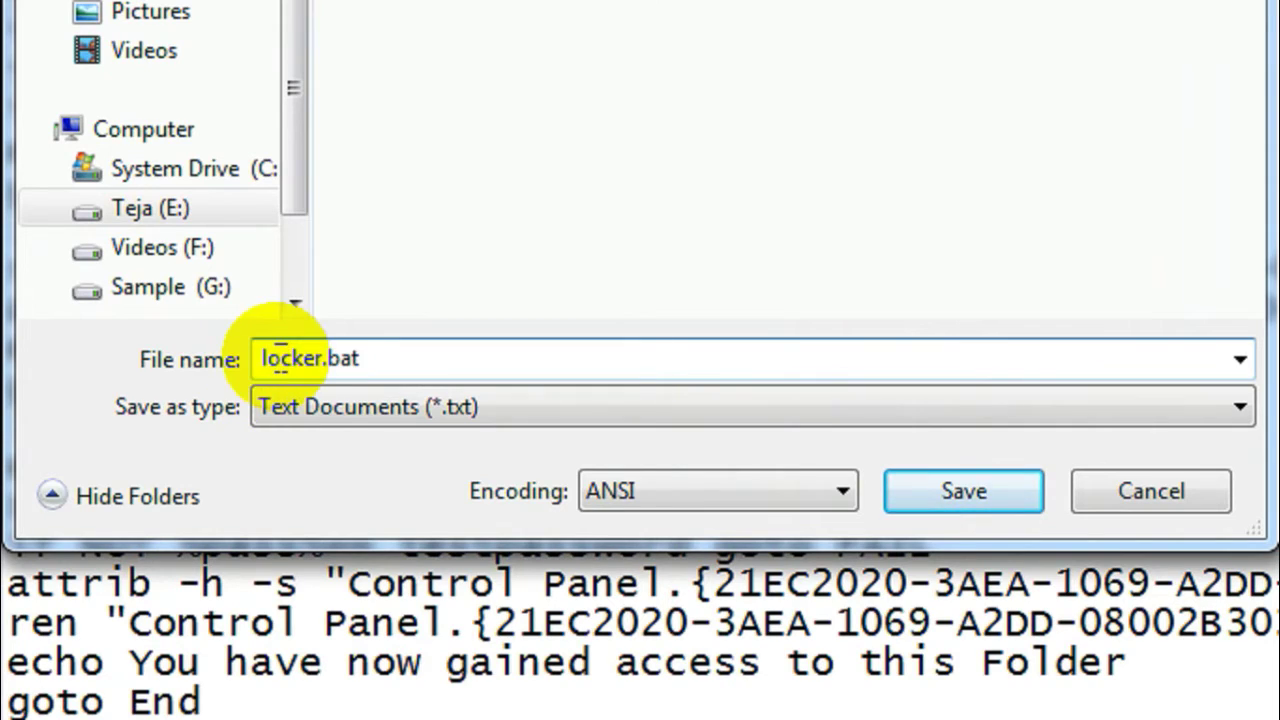
click(350, 384)
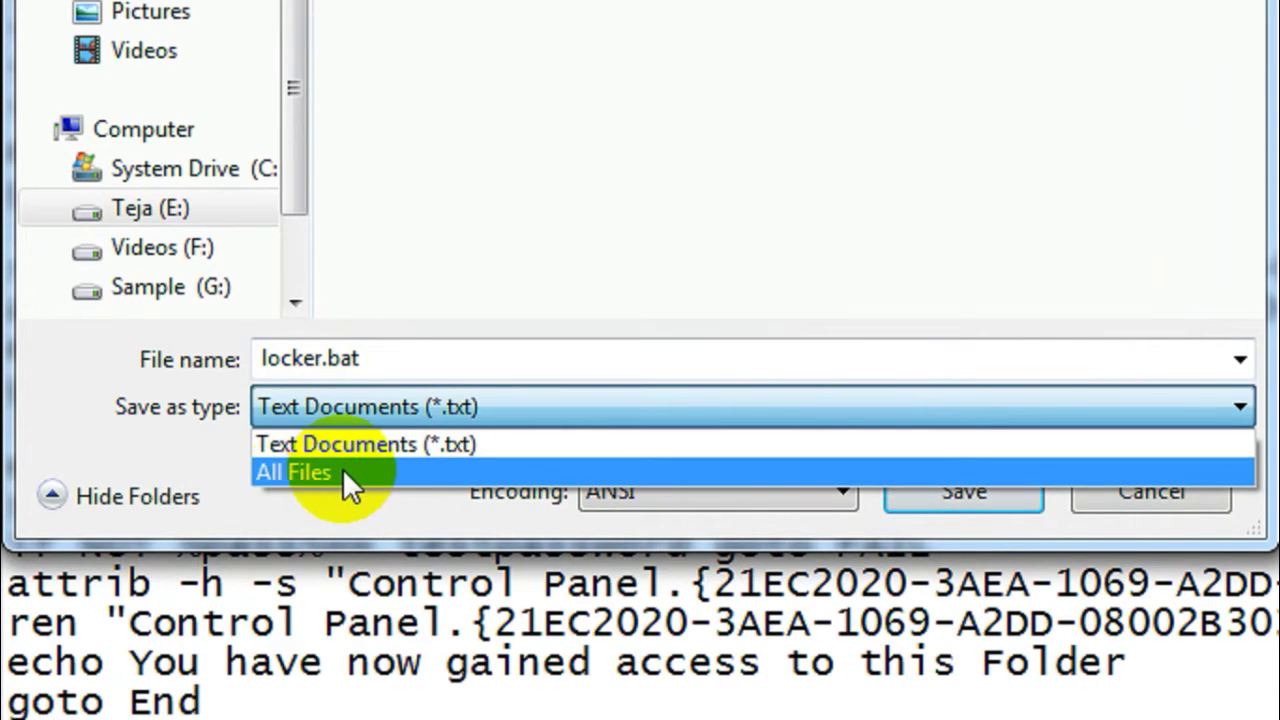
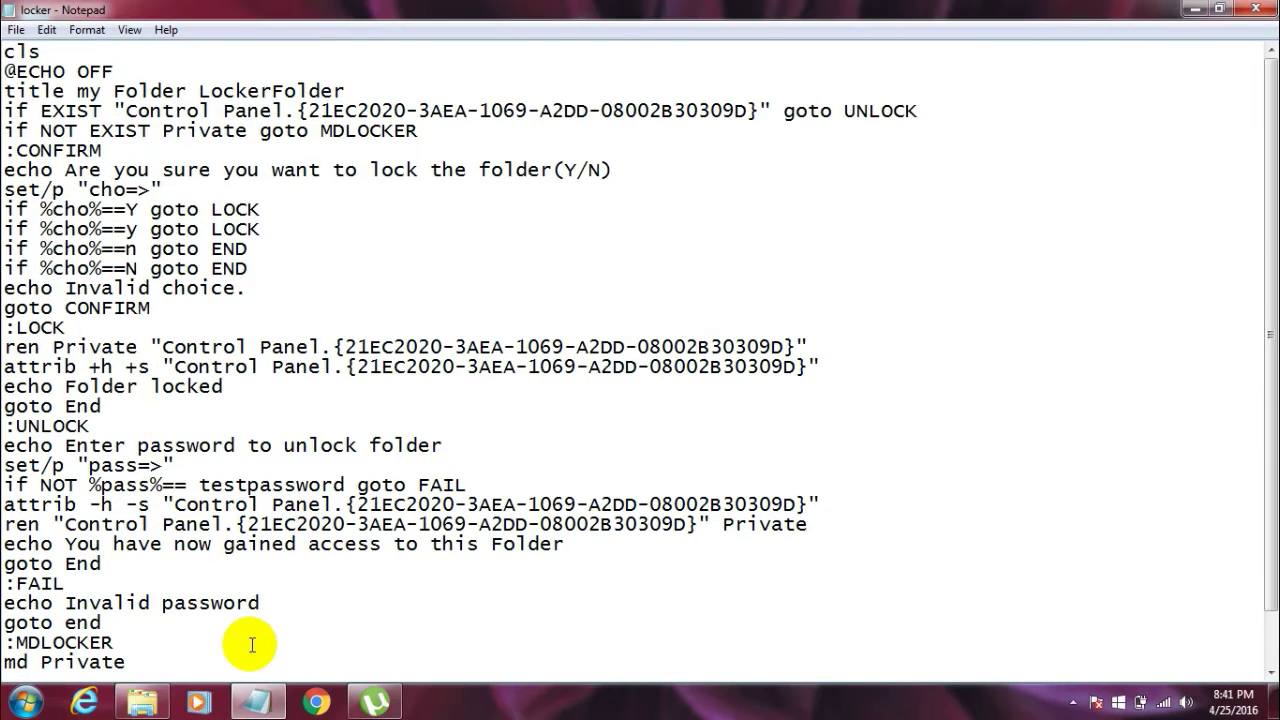
Step: Run the locker batch file on drive E: to create a Private folder
click(155, 700)
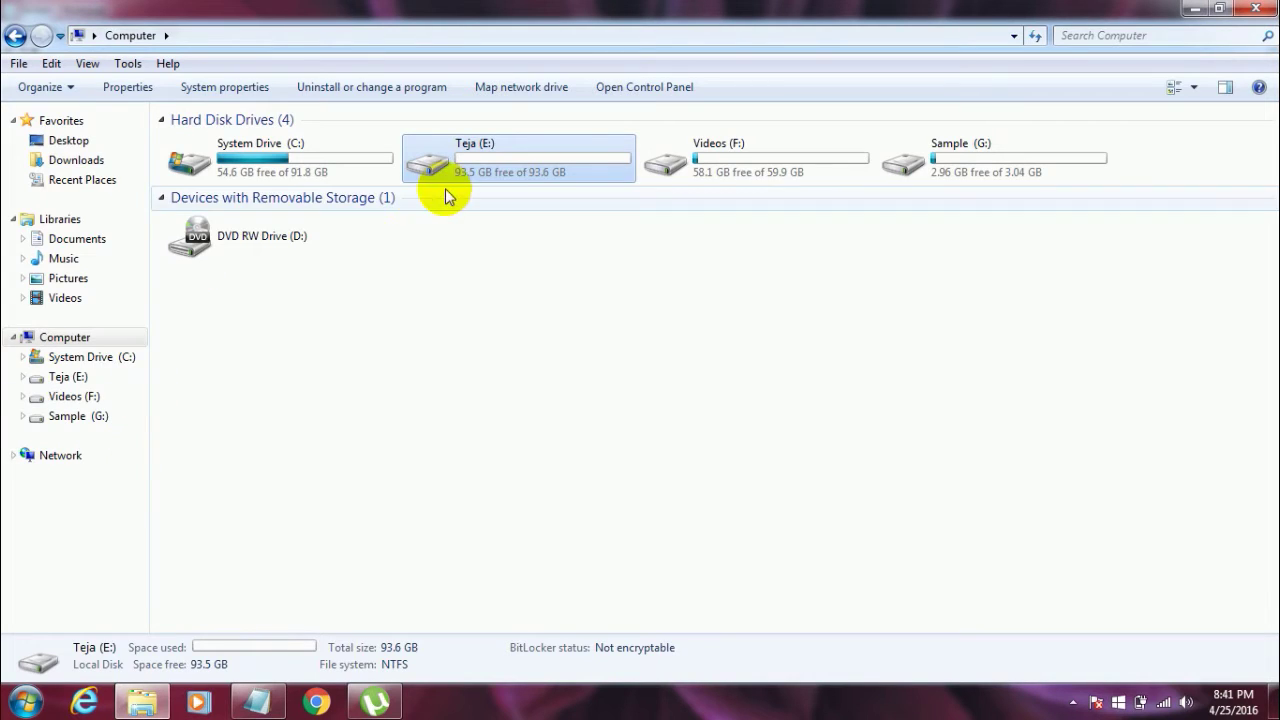
double_click(527, 158)
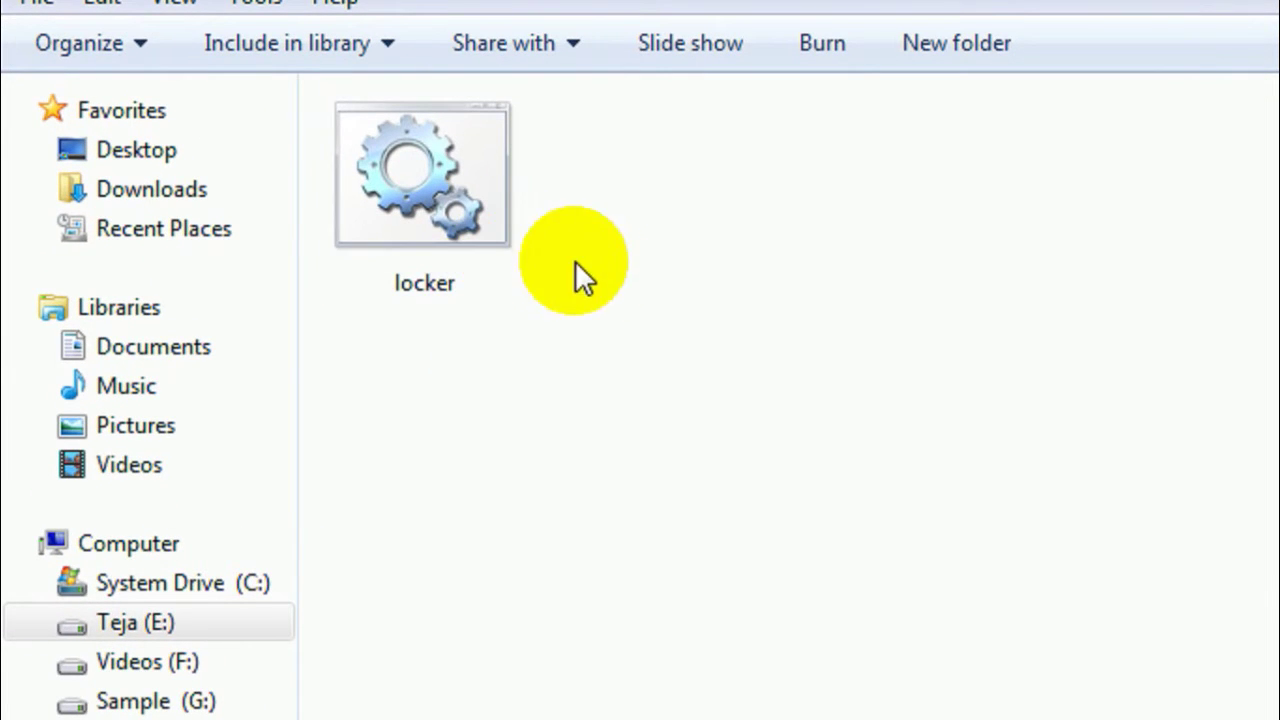
double_click(462, 236)
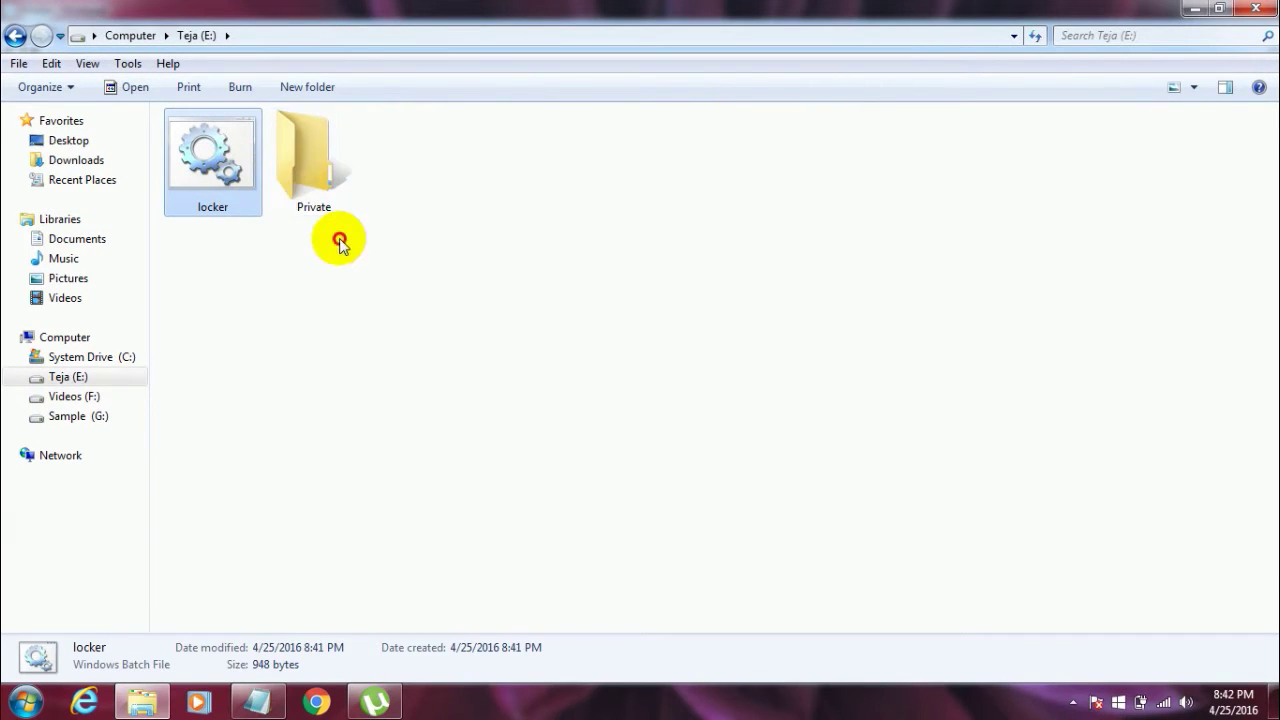
Step: Open the newly created, empty Private folder
click(340, 244)
click(339, 188)
click(330, 268)
click(340, 160)
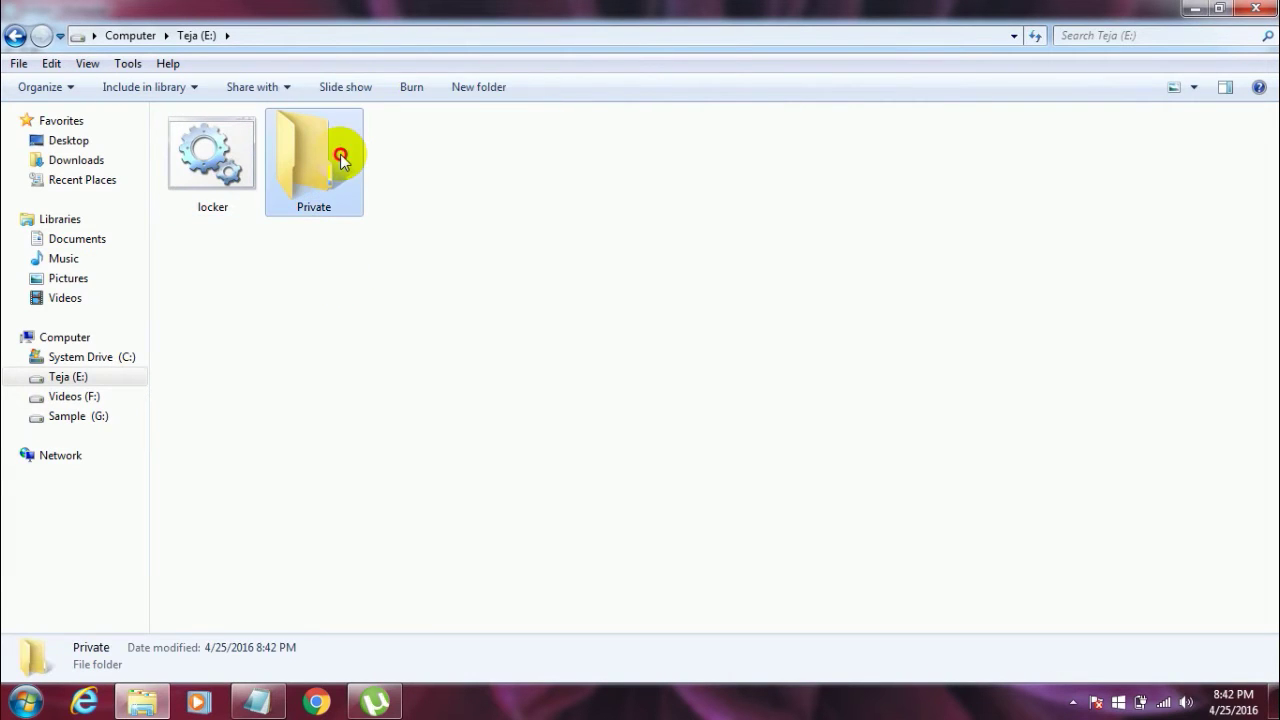
double_click(316, 194)
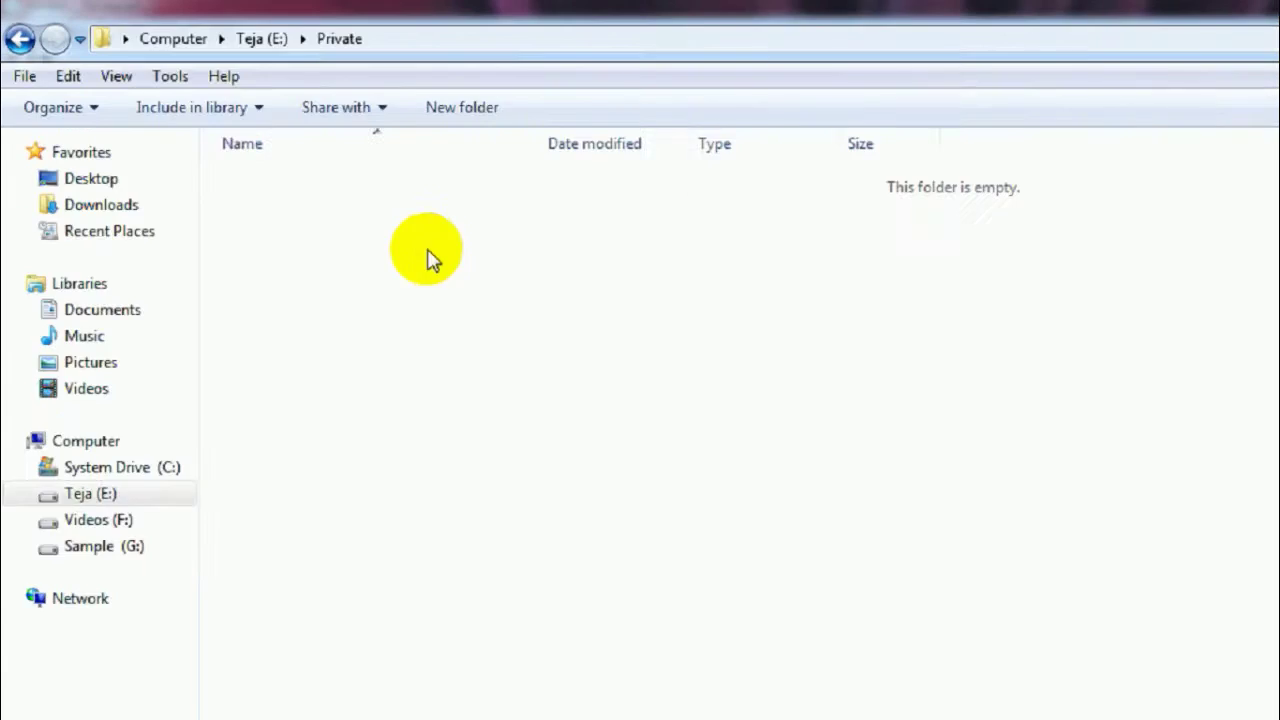
key(BackSpace)
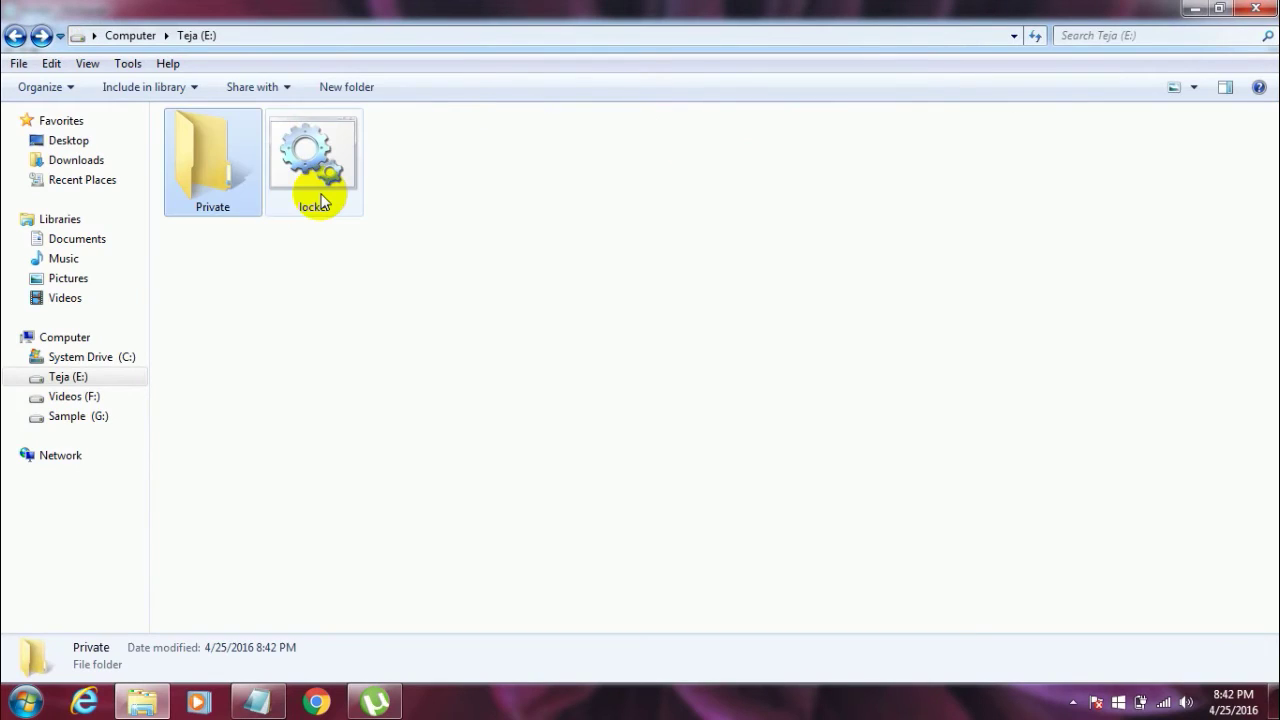
click(259, 355)
double_click(240, 163)
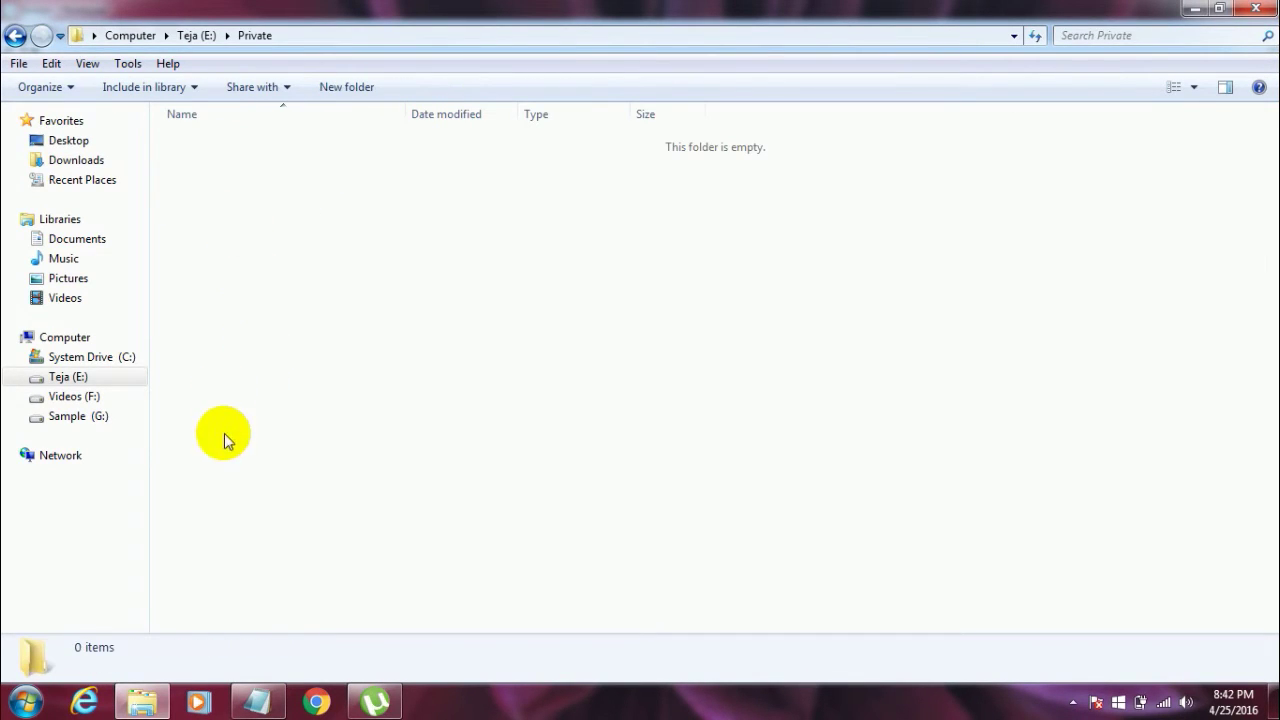
Step: Create a new text document in Private named 'Test doucument' and open it in Notepad
right_click(267, 274)
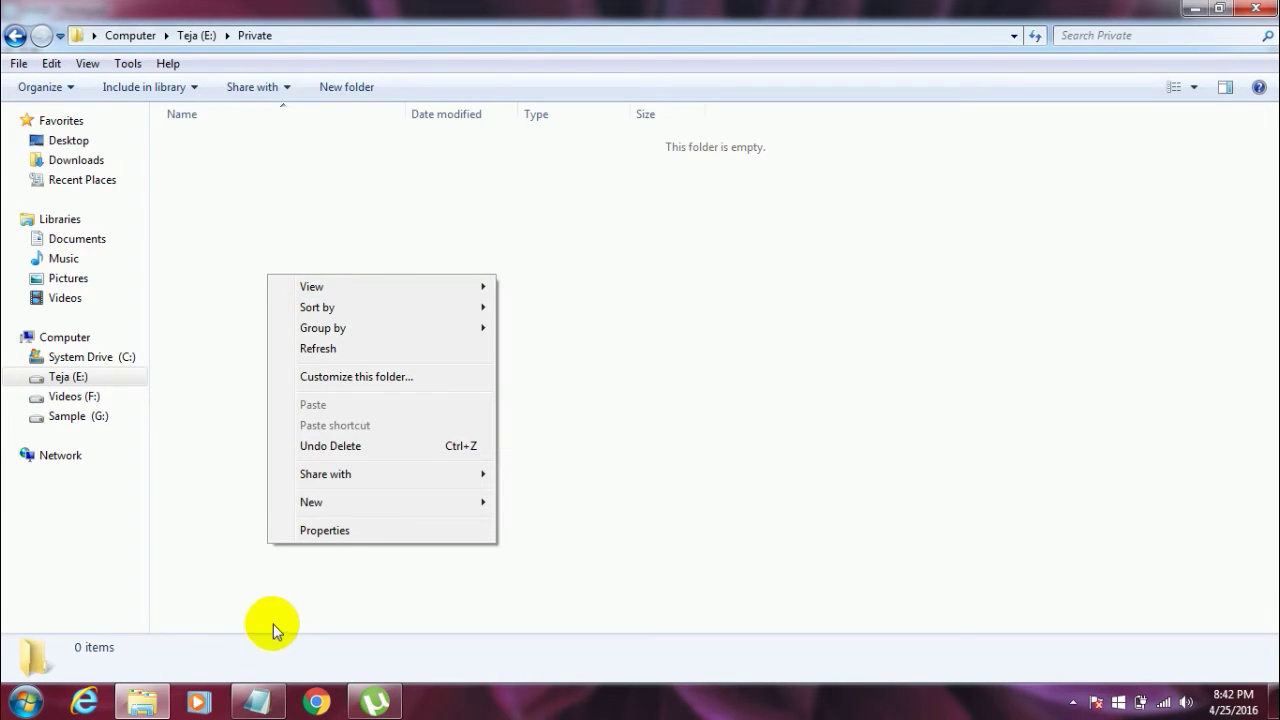
mouse_move(386, 500)
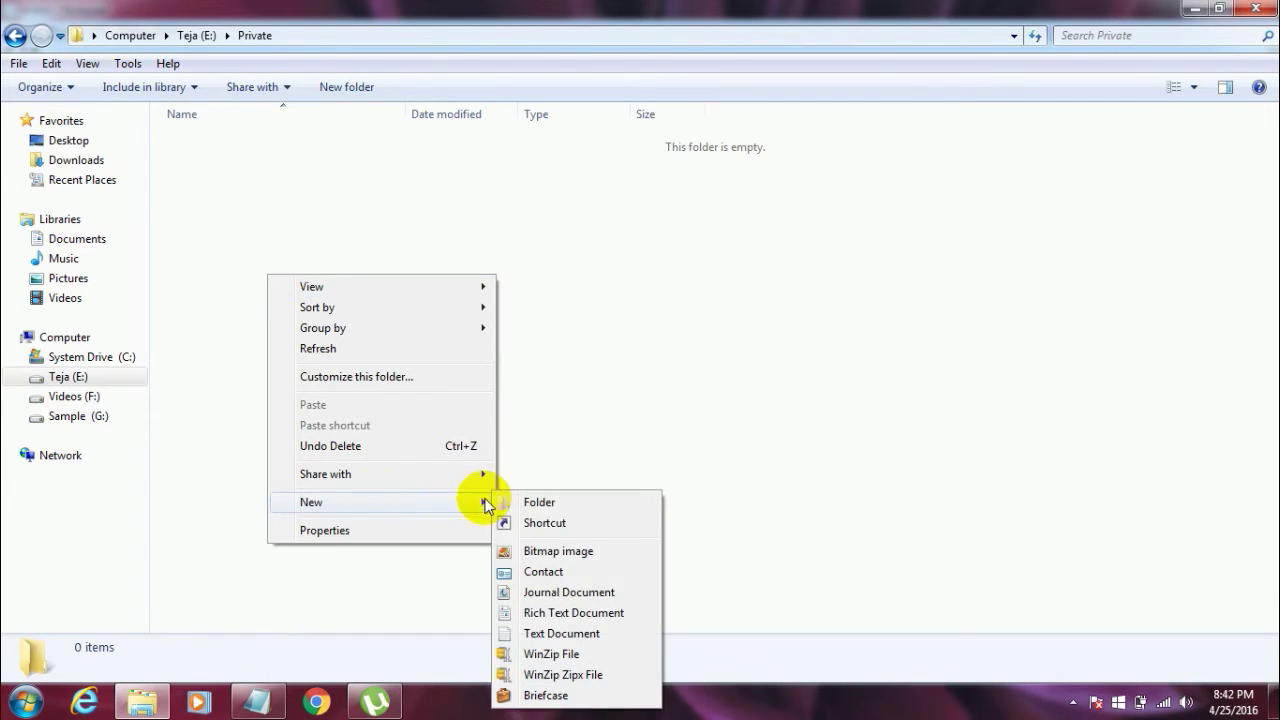
click(548, 633)
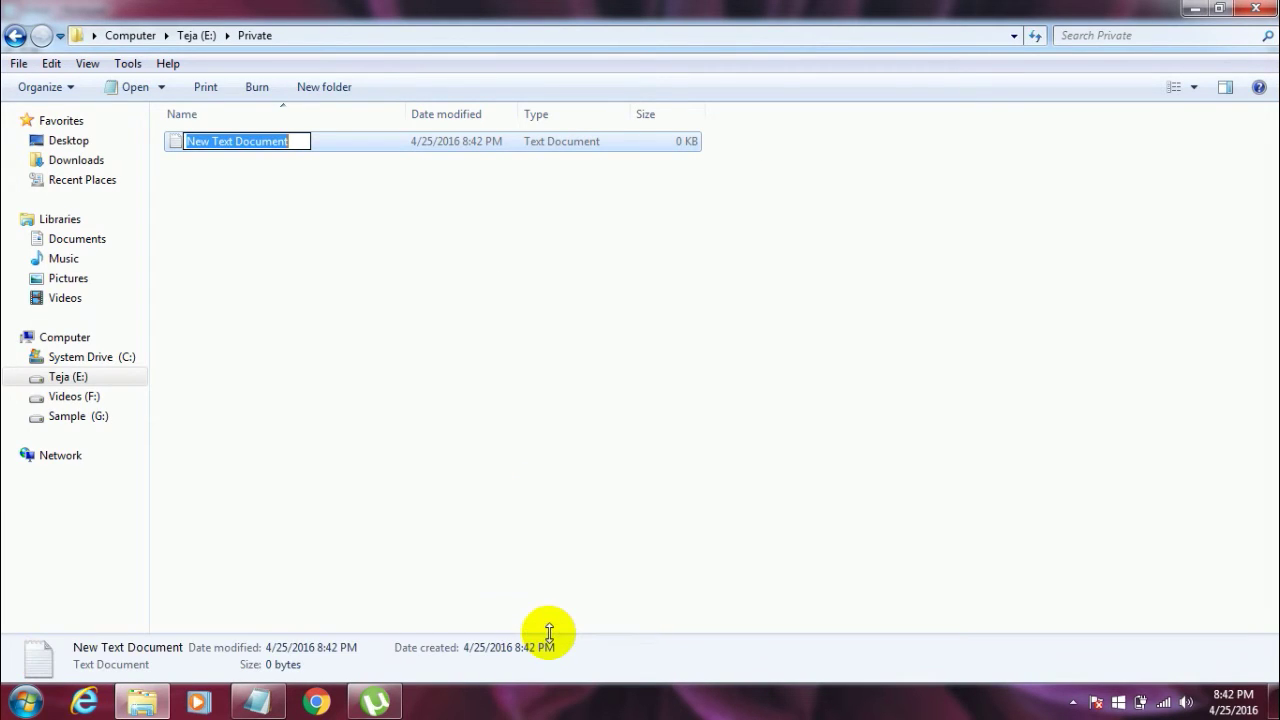
text(Test)
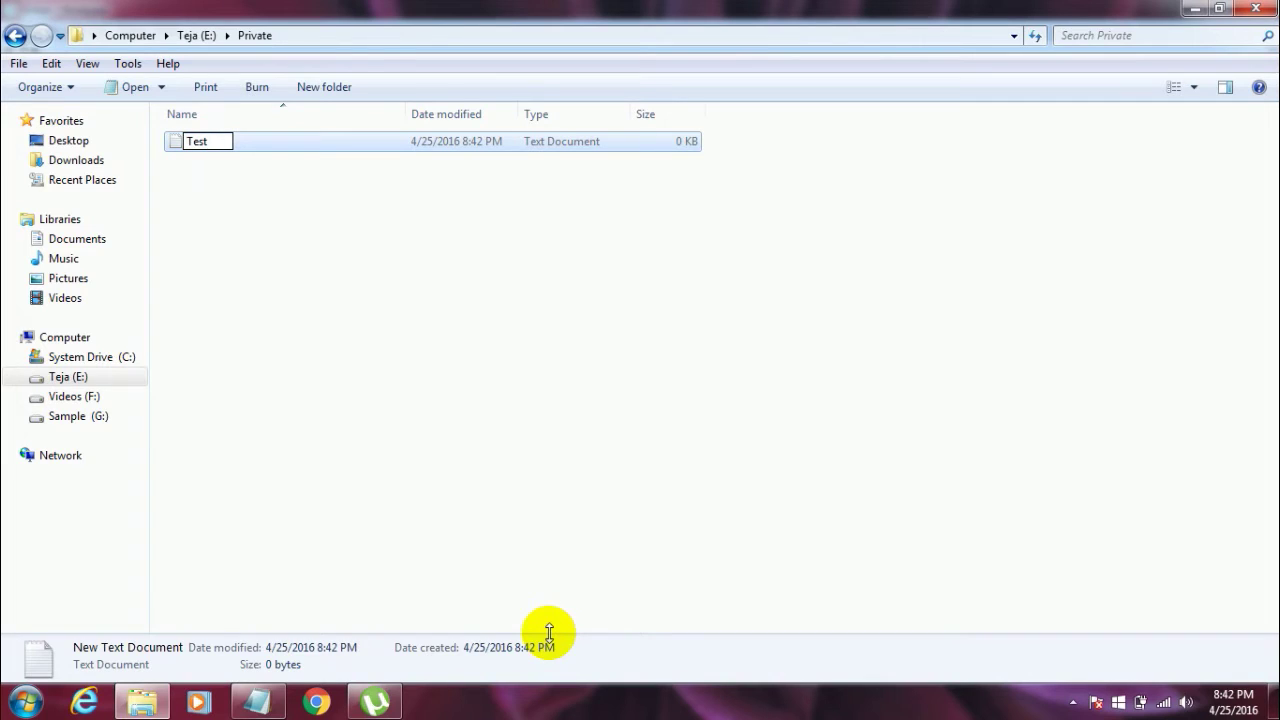
text( doucument)
key(Return)
key(Return)
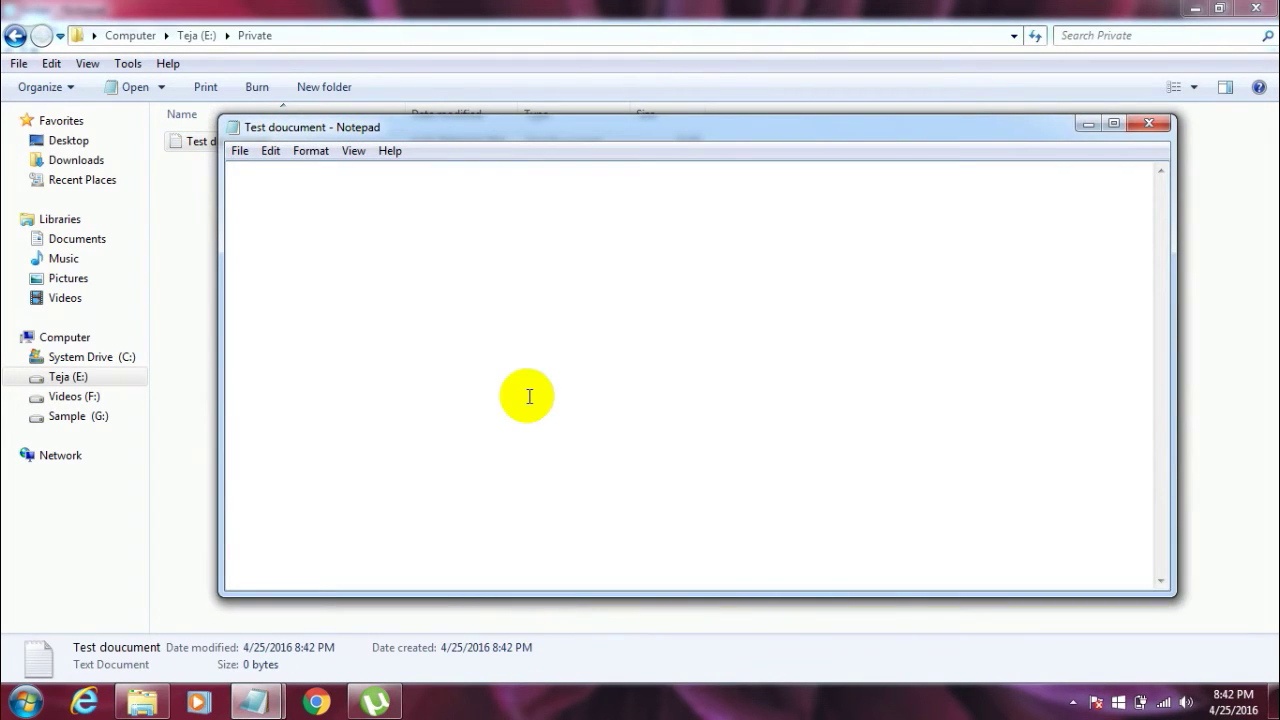
Step: Enter the lines 'test document' and 'password protected', save with Ctrl+S, and close Notepad
text(test document )
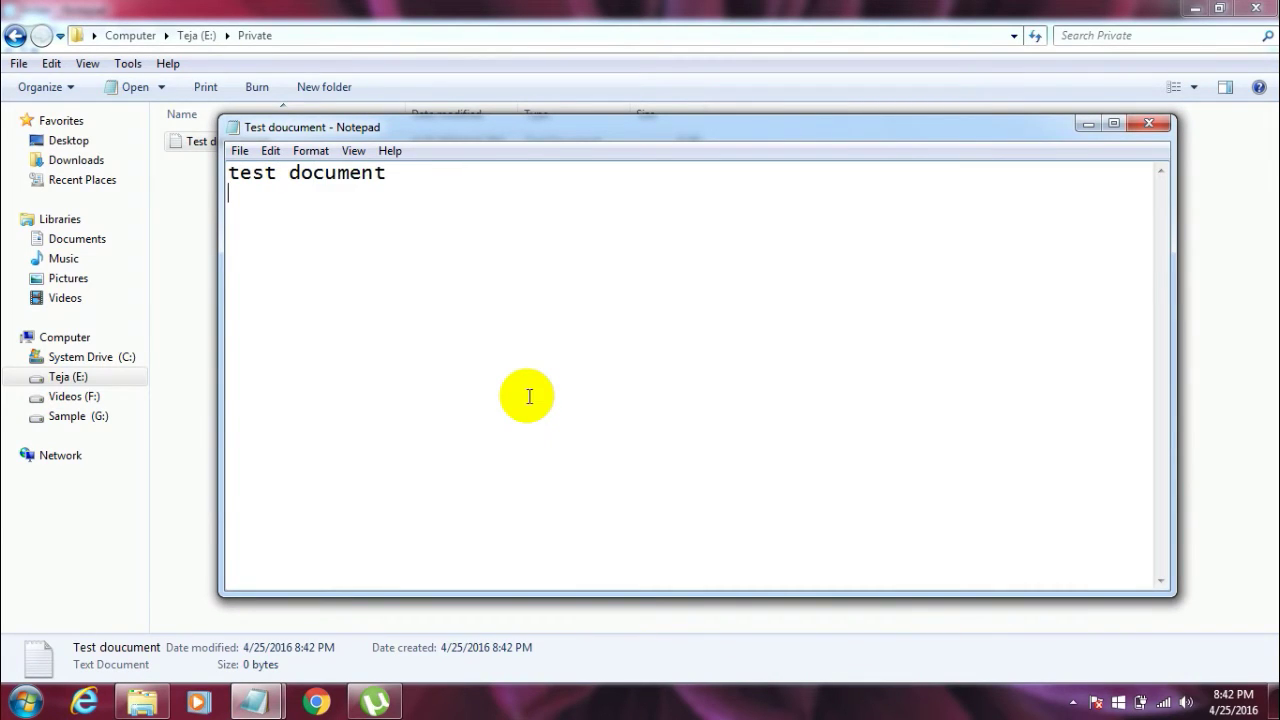
text(password)
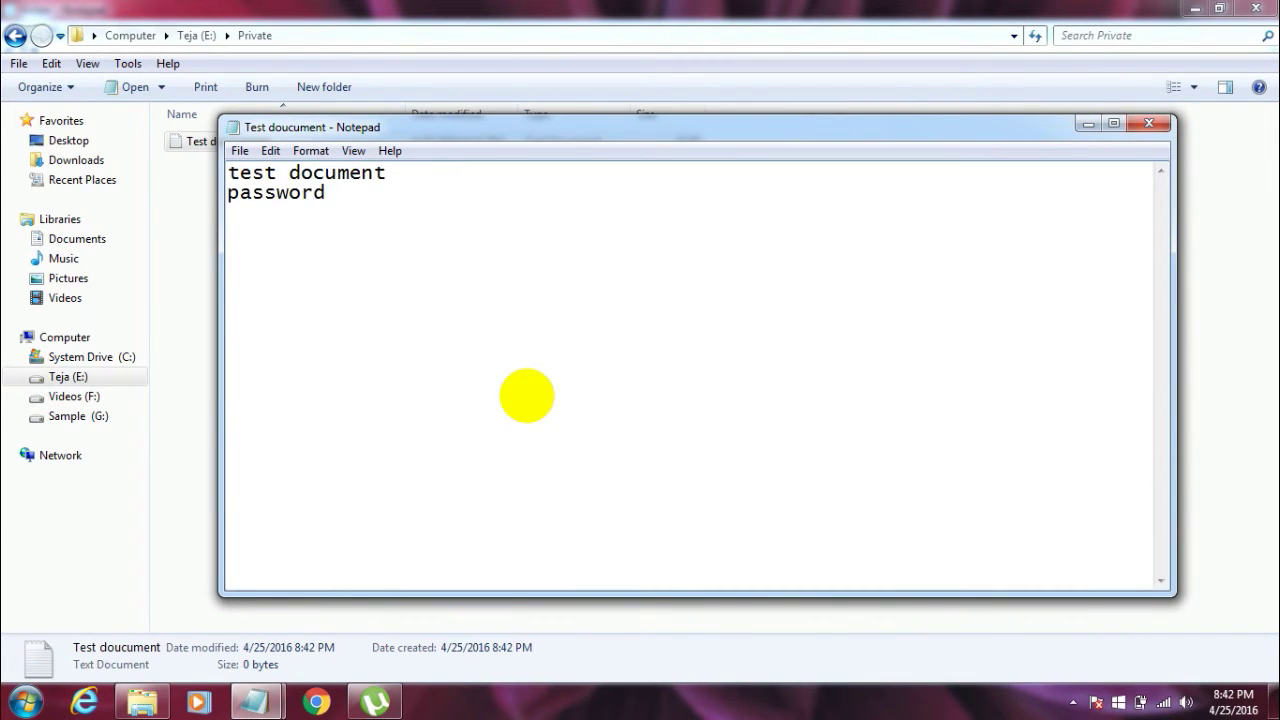
text( protected)
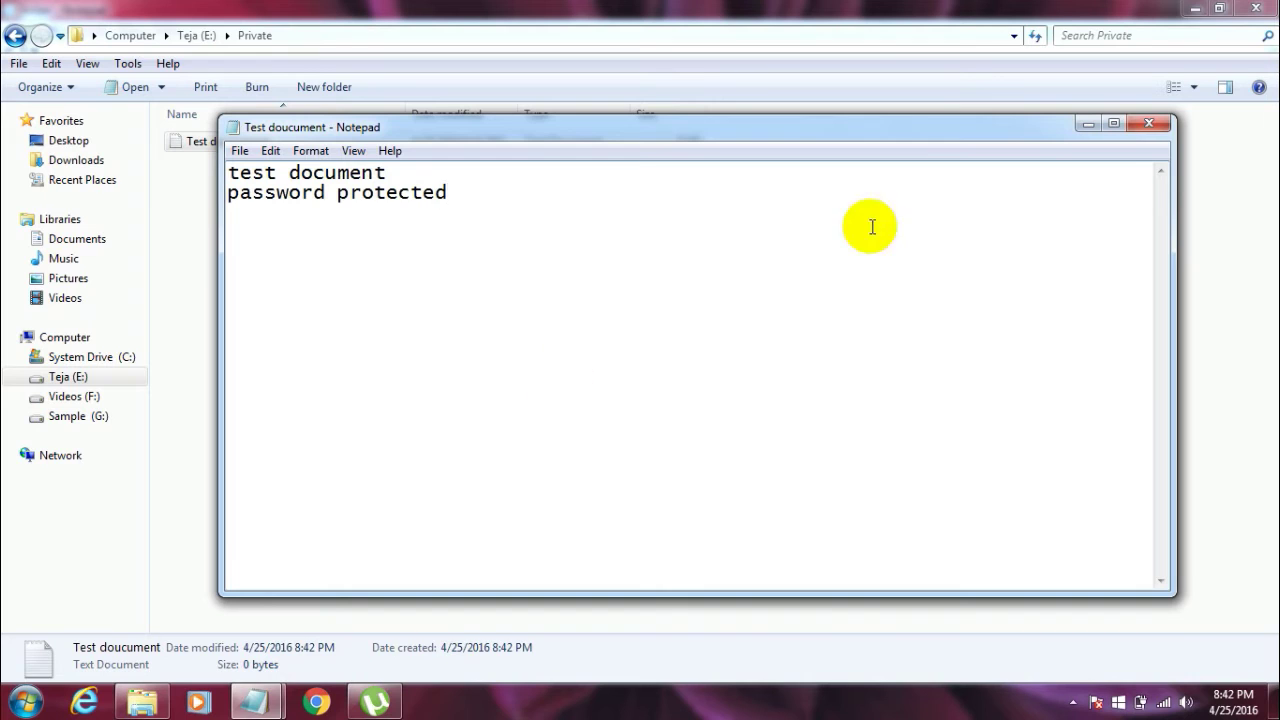
key(ctrl+s)
click(1145, 126)
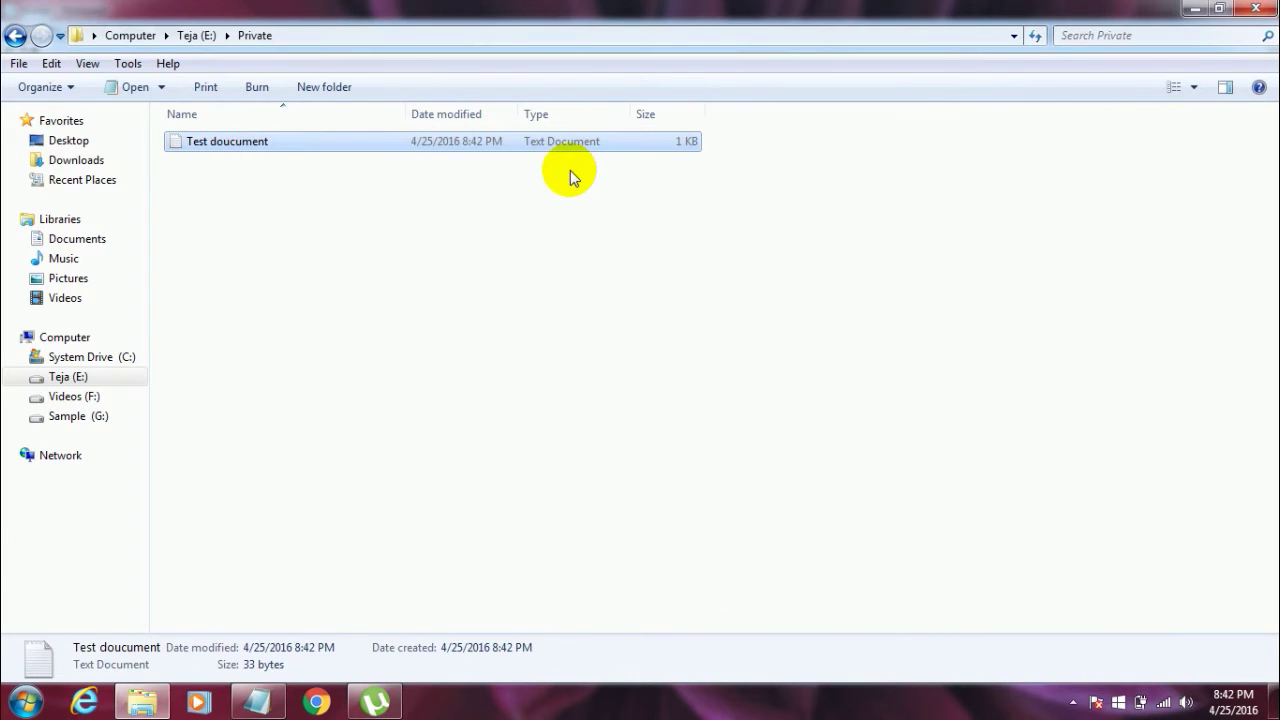
Step: Return to drive E:, rerun locker and answer yes to hide the Private folder
click(15, 35)
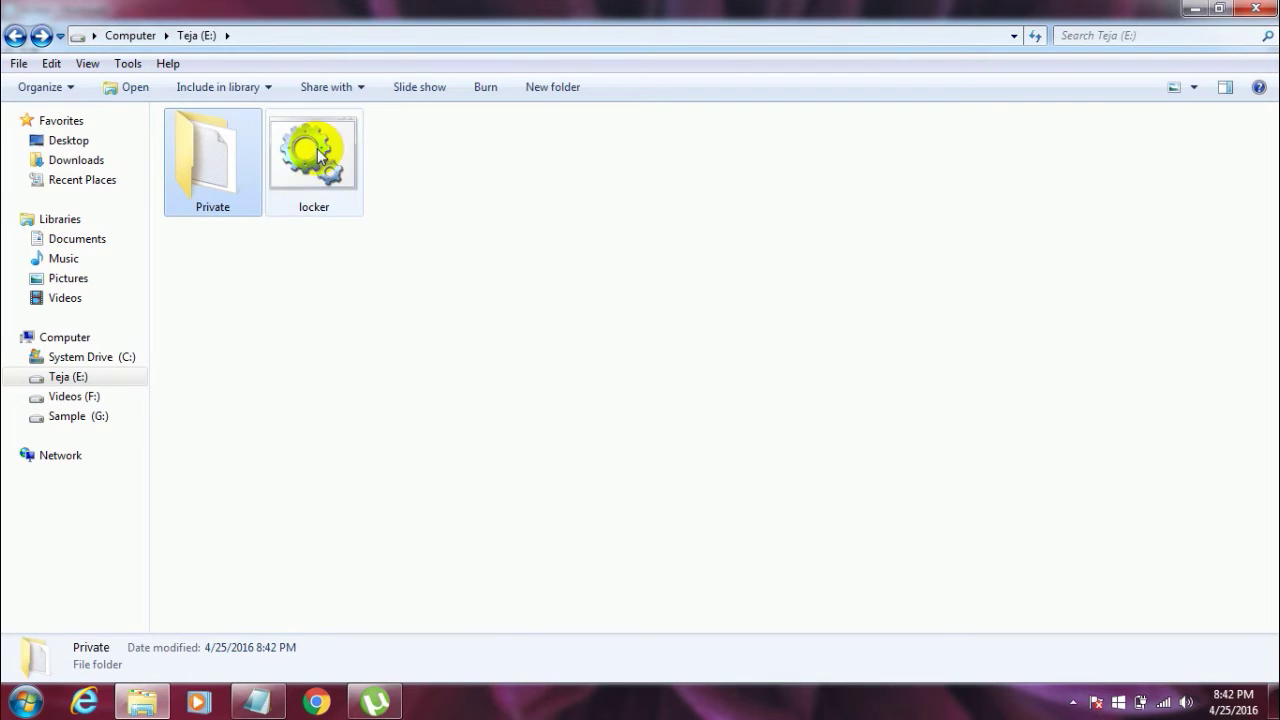
click(338, 172)
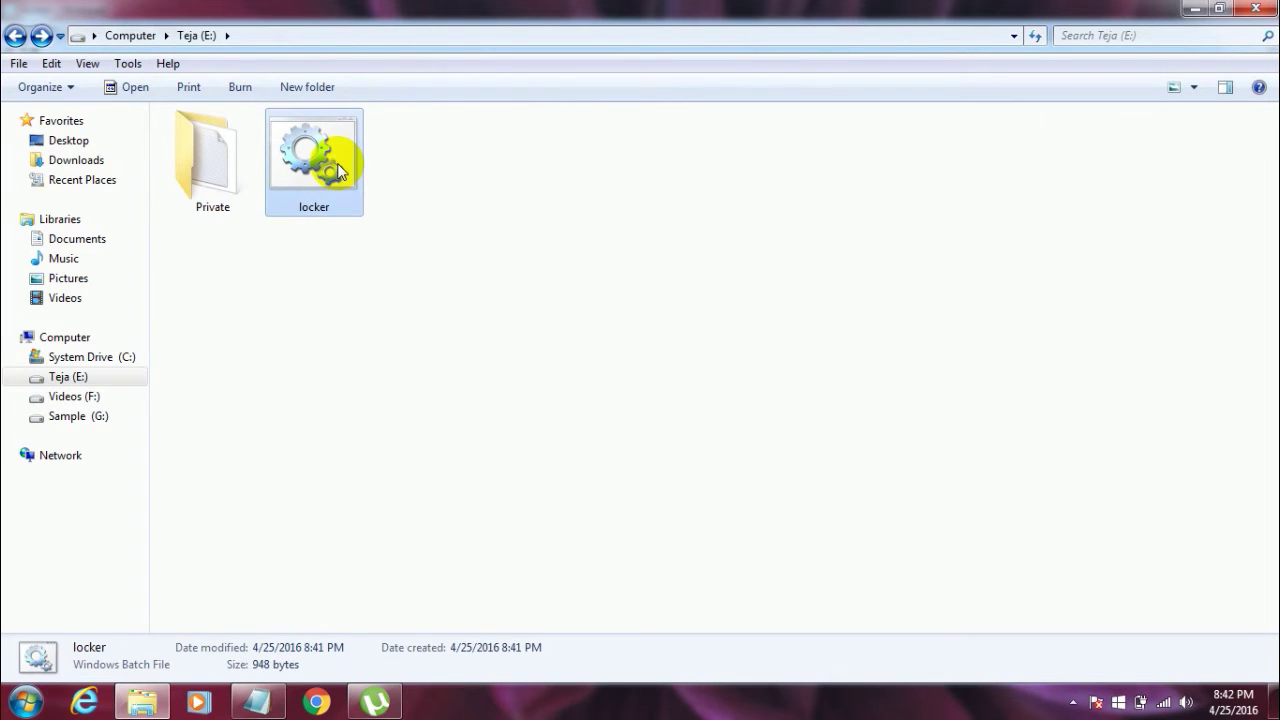
double_click(338, 172)
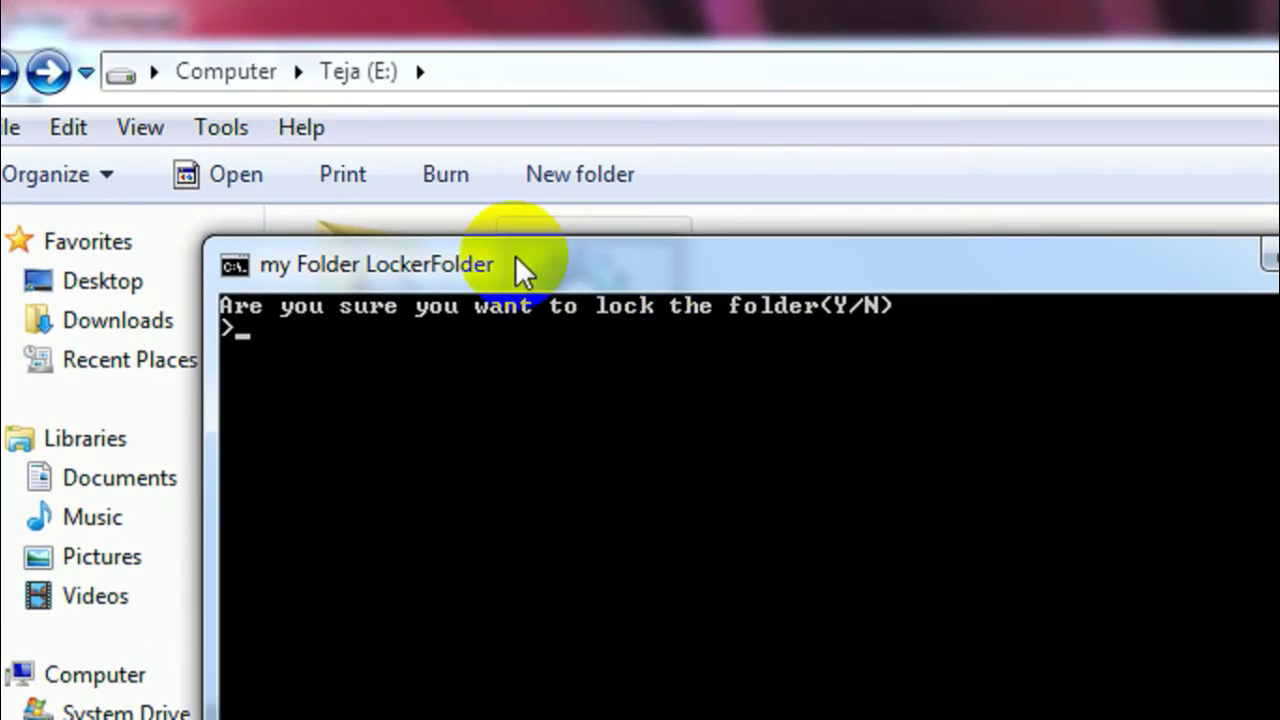
mouse_move(502, 257)
mouse_down()
mouse_move(470, 189)
mouse_move(442, 176)
mouse_up()
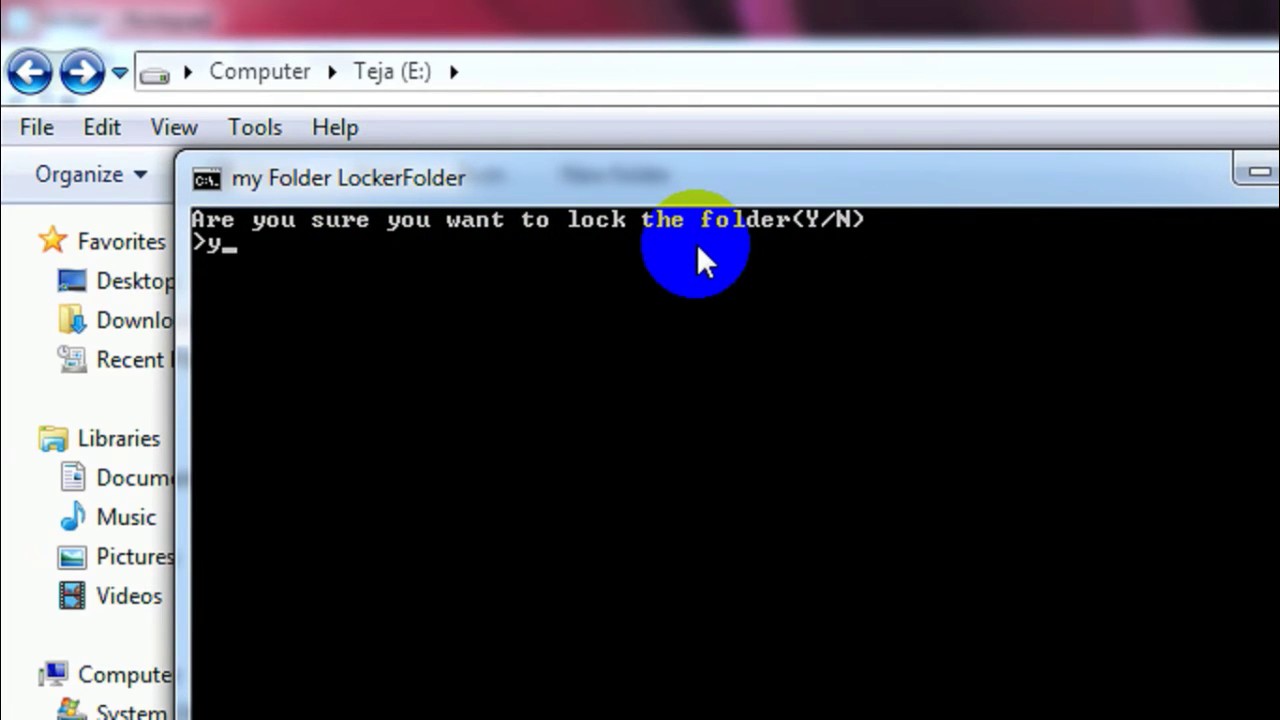
key(Return)
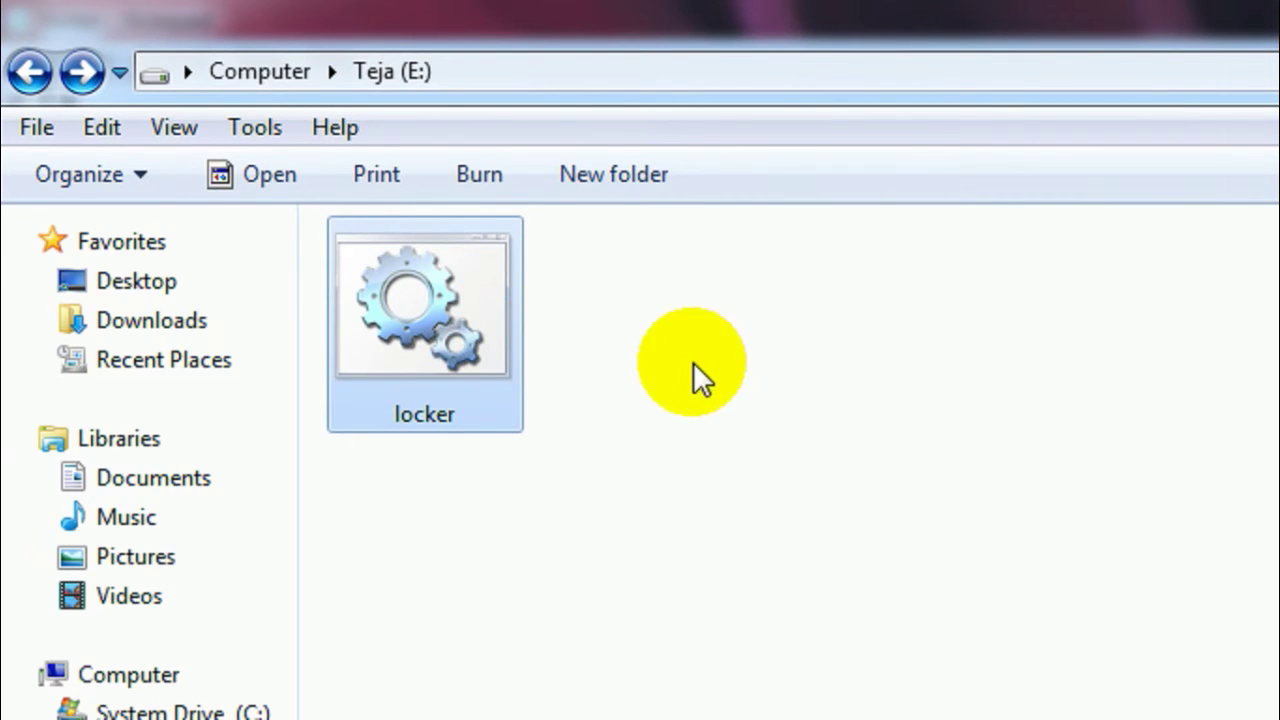
click(698, 379)
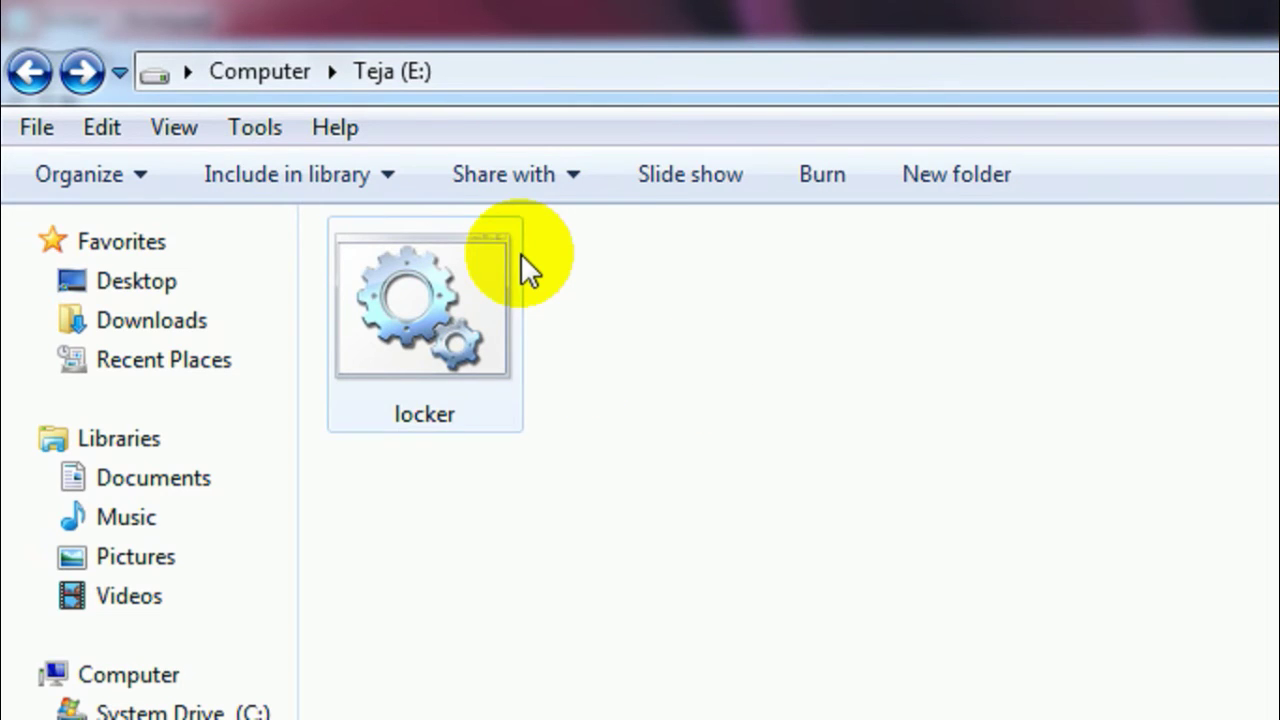
Step: Run locker again and enter the unlock password to bring back the Private folder
double_click(417, 322)
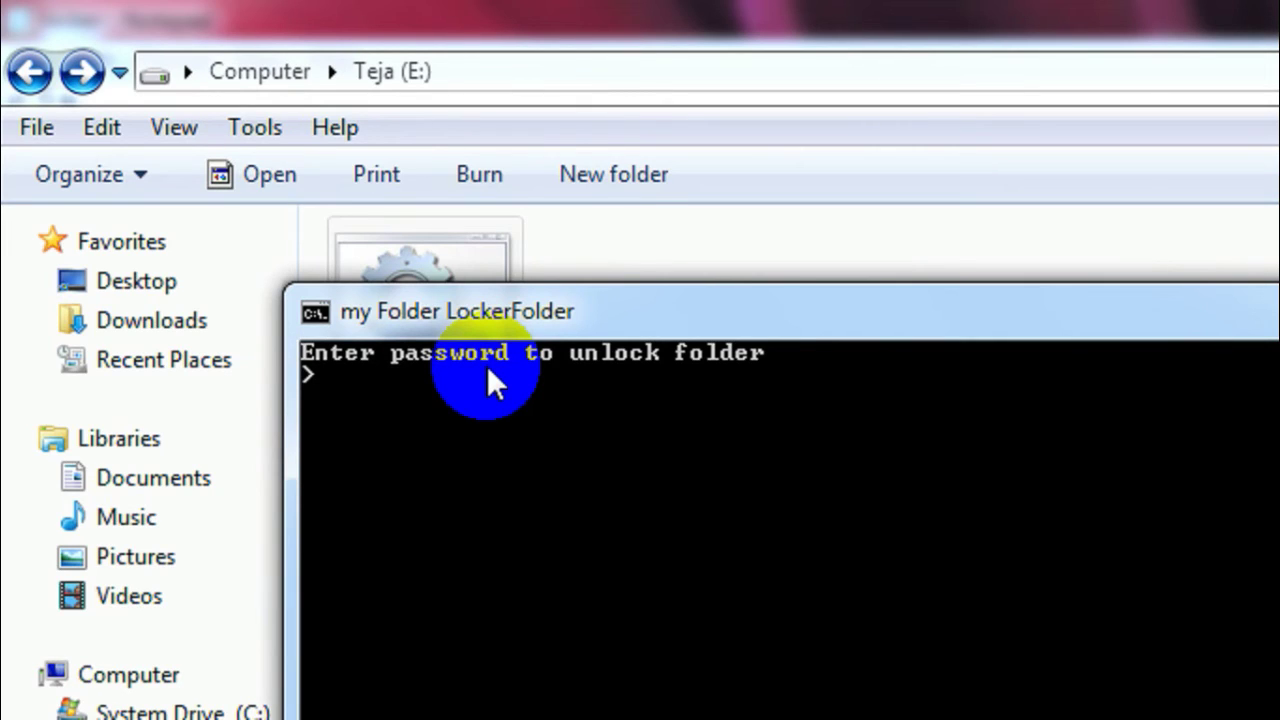
text(testpas)
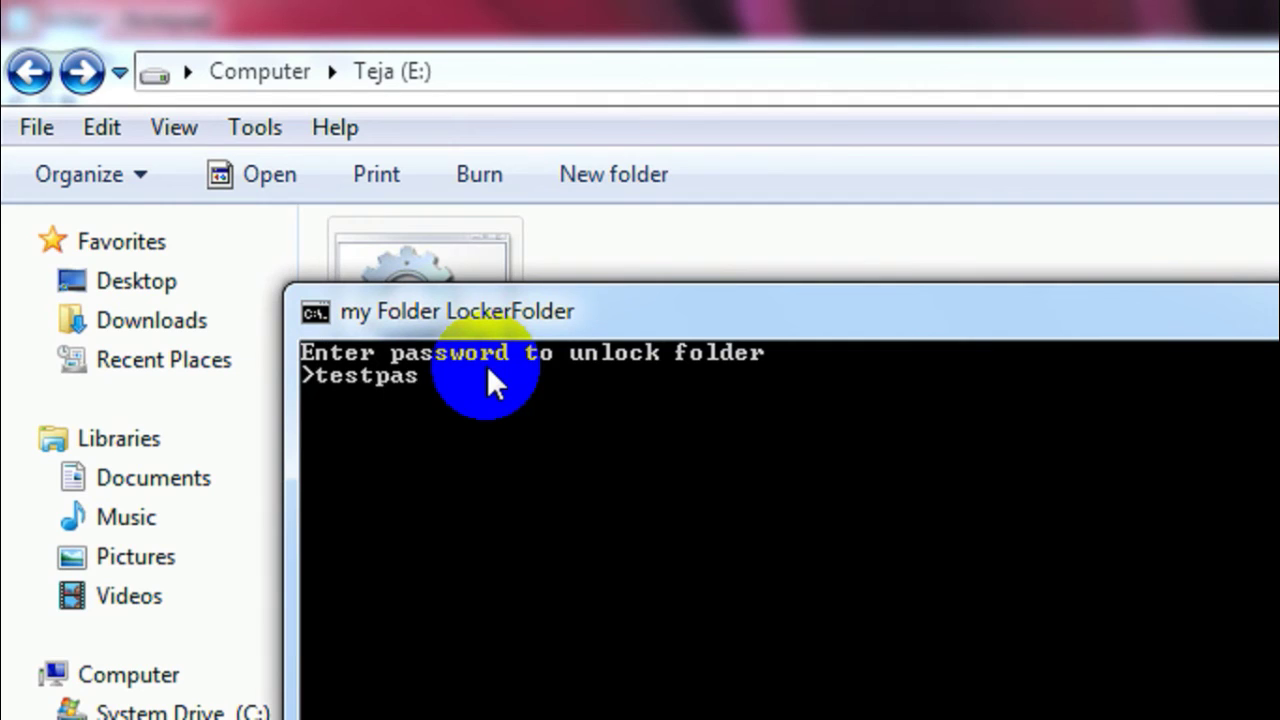
text(sword)
key(Return)
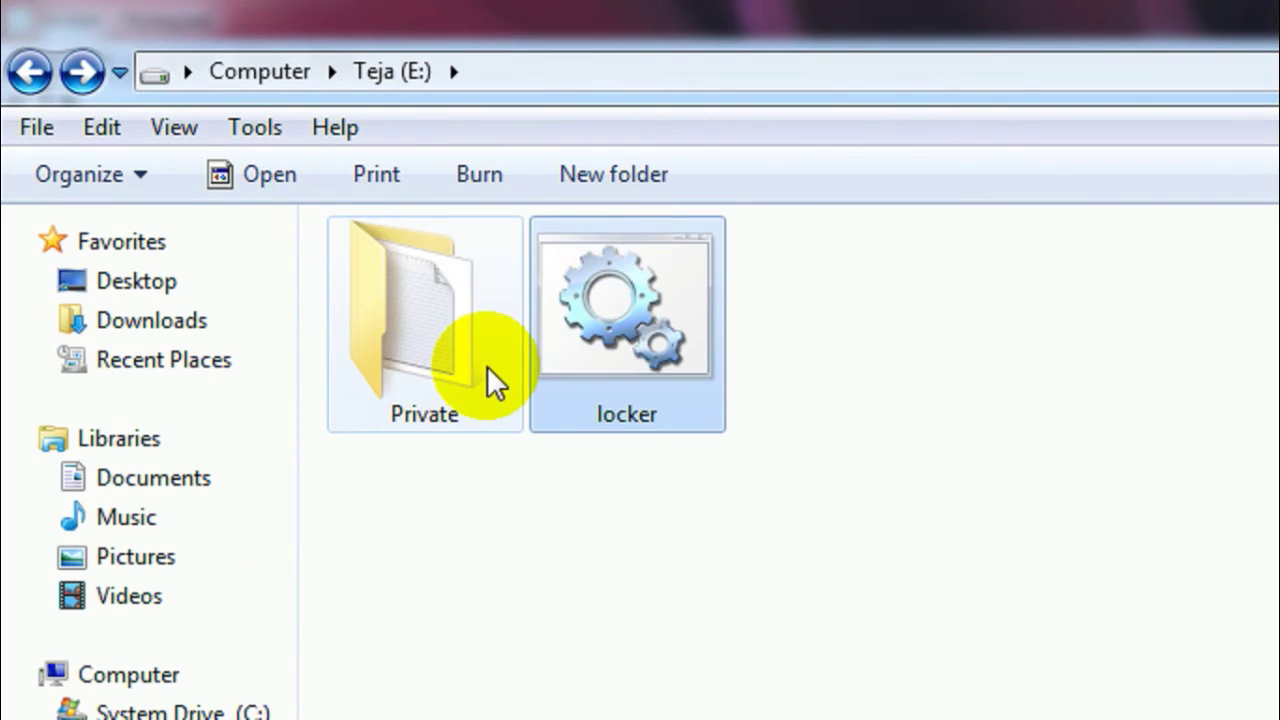
click(480, 363)
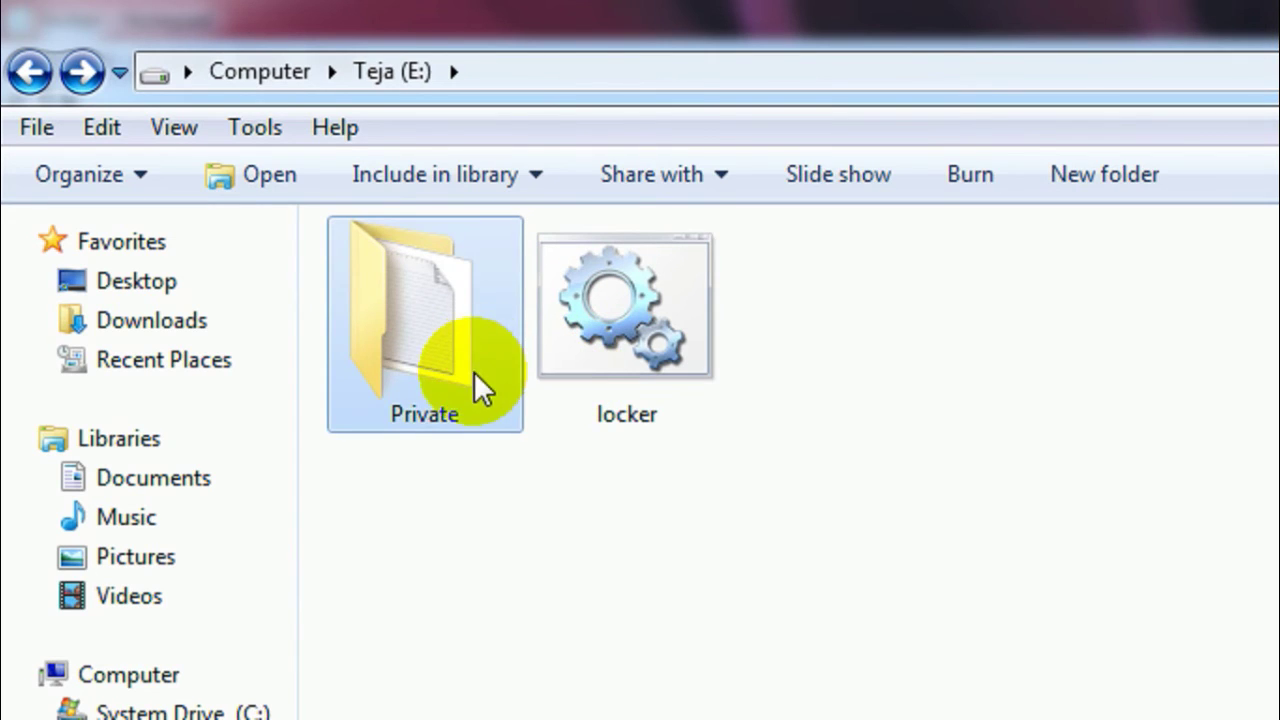
double_click(481, 345)
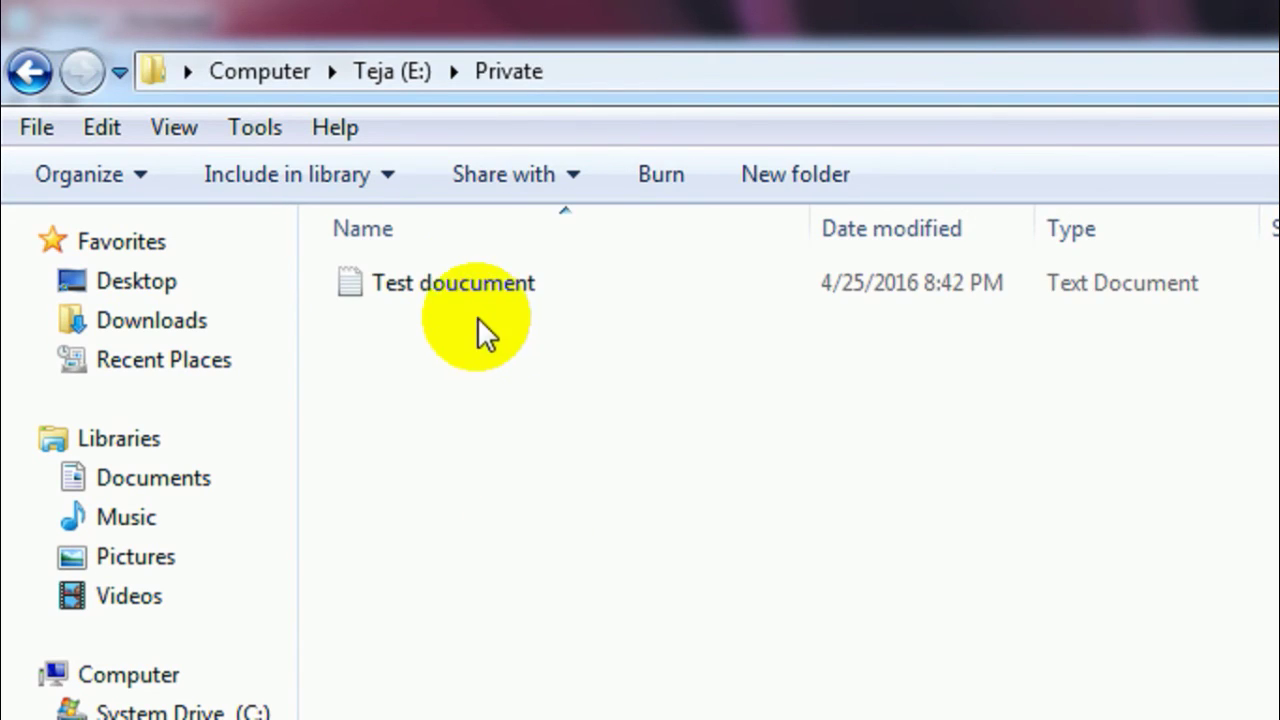
double_click(458, 290)
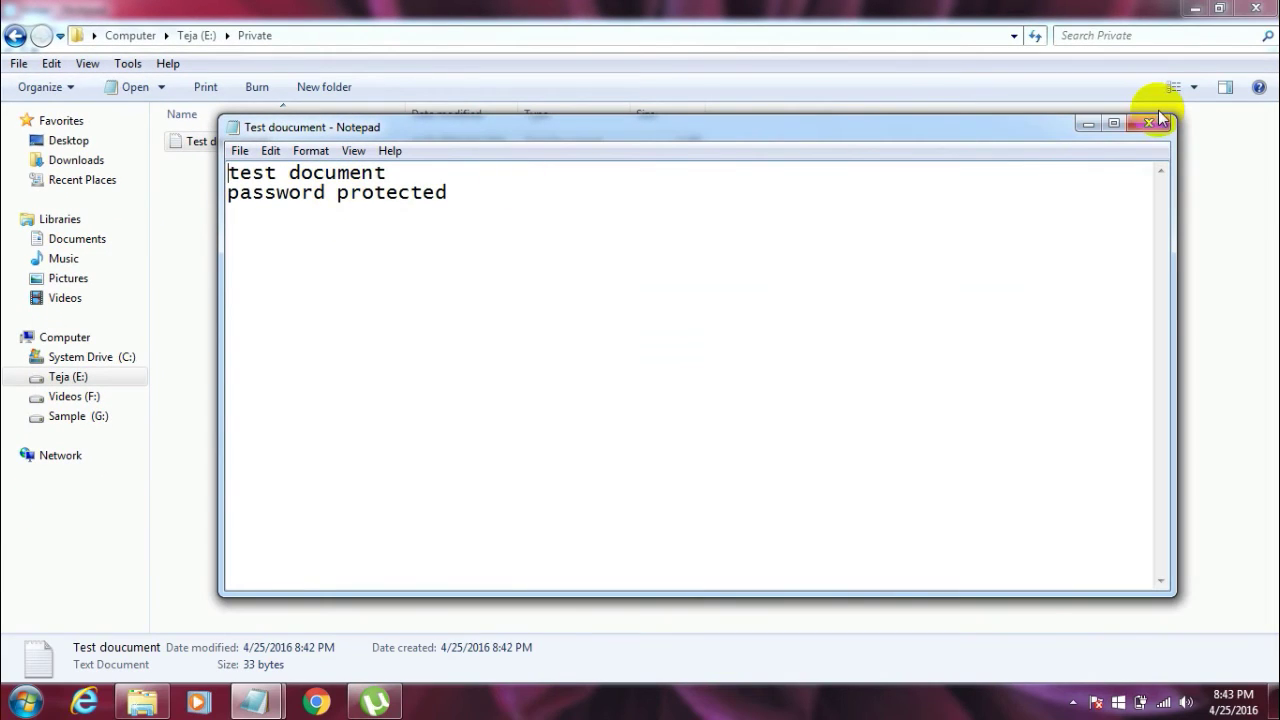
click(1160, 124)
key(BackSpace)
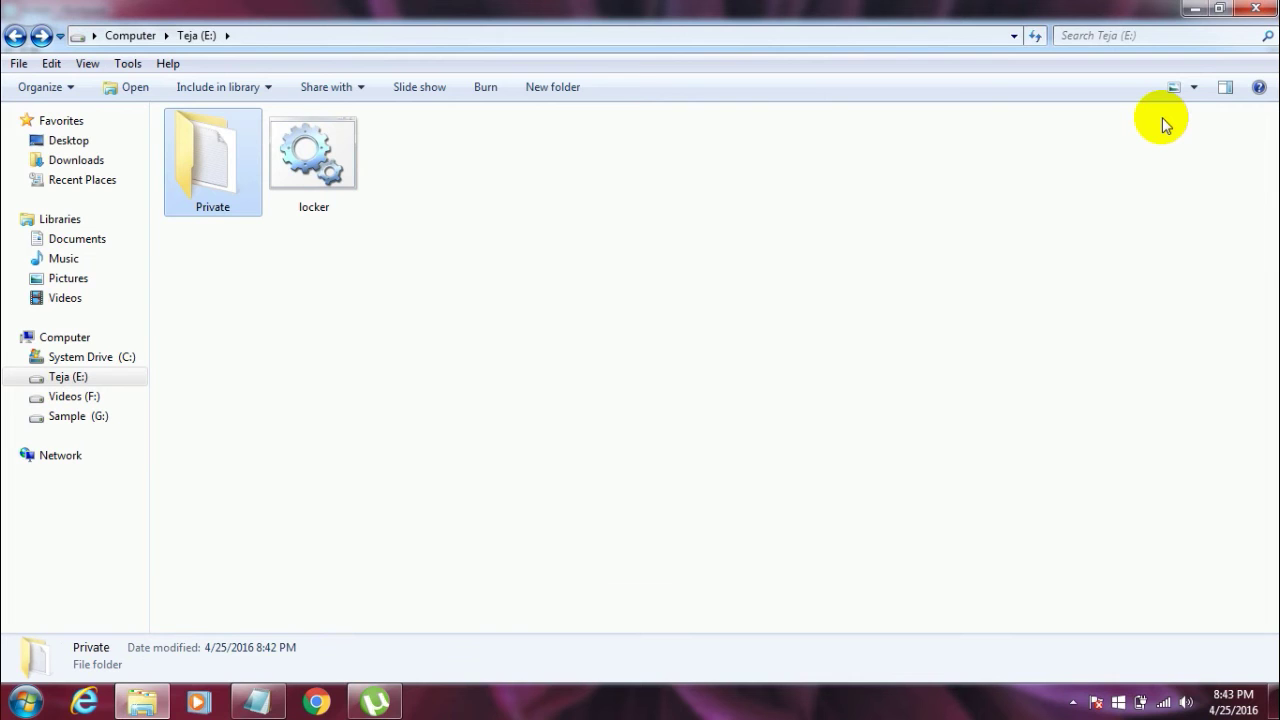
double_click(1012, 8)
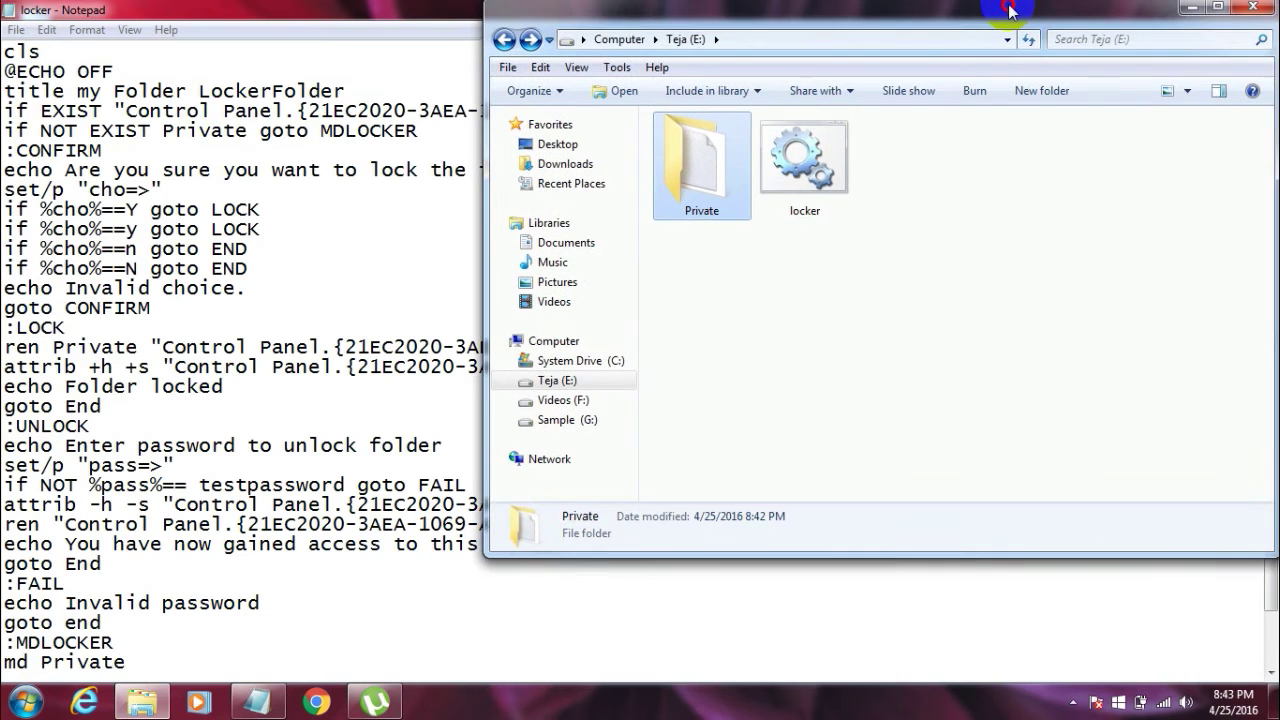
drag(1008, 12, 814, 82)
double_click(816, 78)
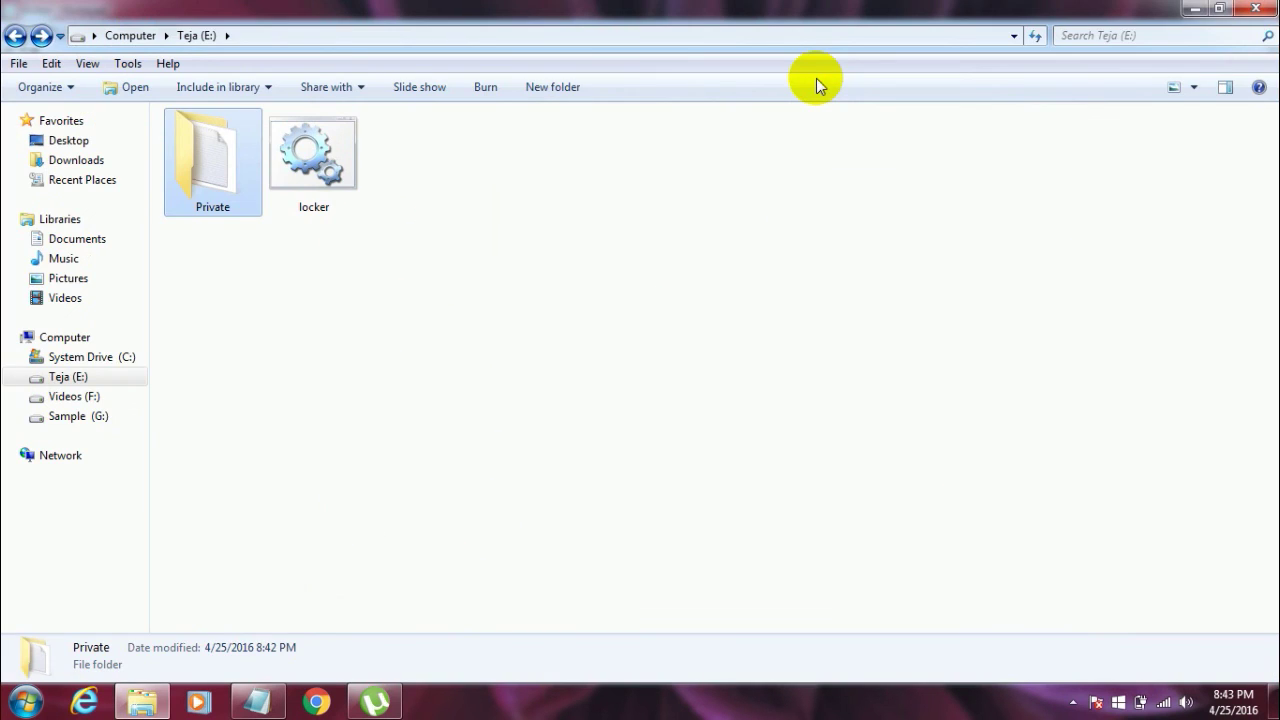